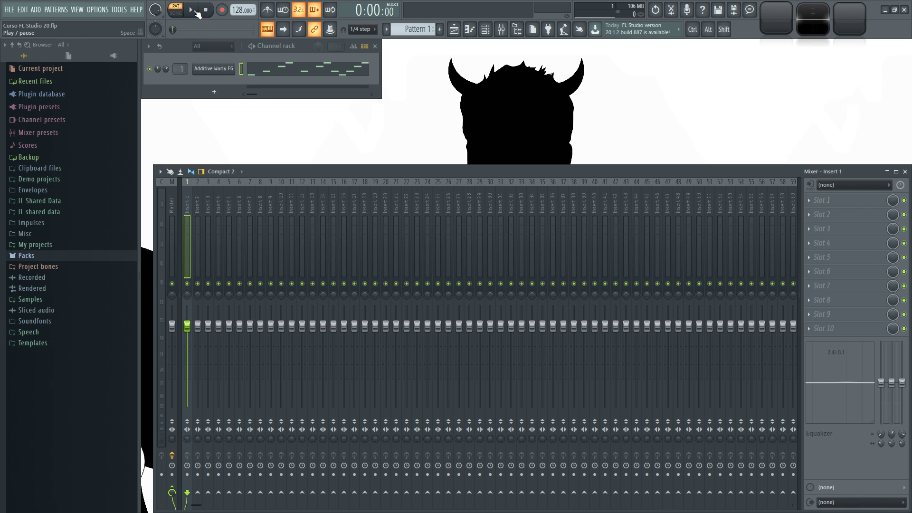
# Play the pattern and inspect the Additive Wurly FG instrument's settings while it sounds.
pyautogui.click(191, 10)
pyautogui.click(216, 69)
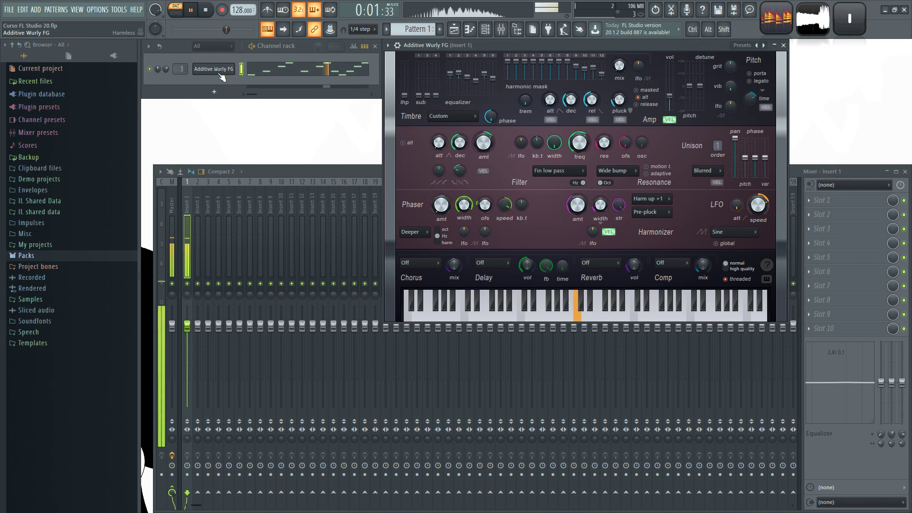
pyautogui.click(220, 71)
pyautogui.click(208, 10)
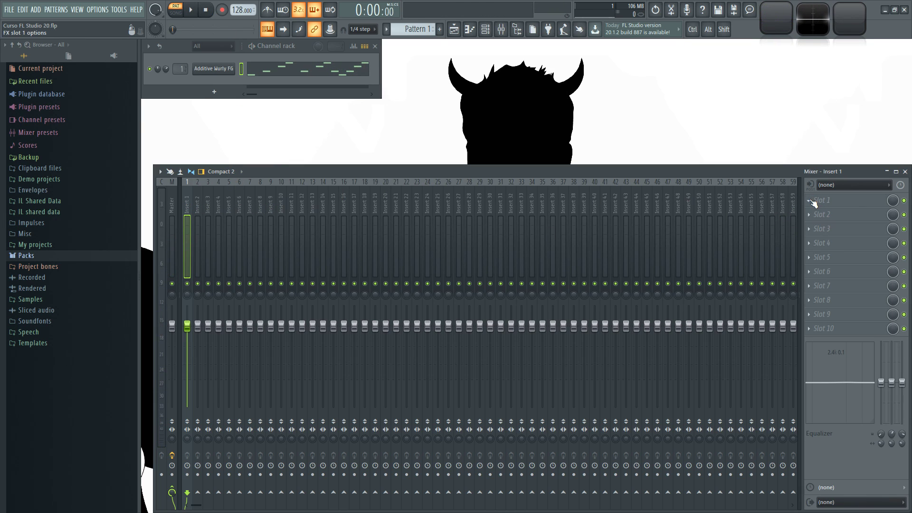
# Load Fruity Delay Bank in effect slot 1 of mixer Insert 1, and close the mixer.
pyautogui.click(810, 202)
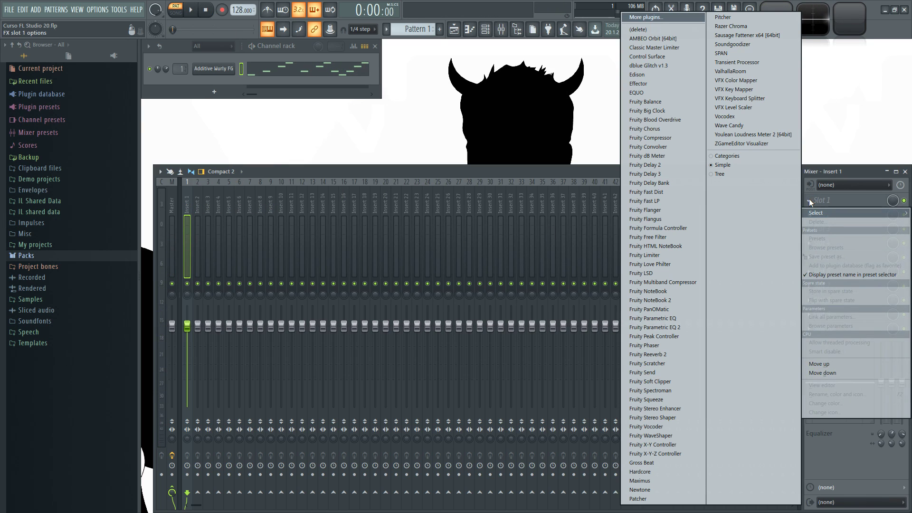
pyautogui.click(669, 188)
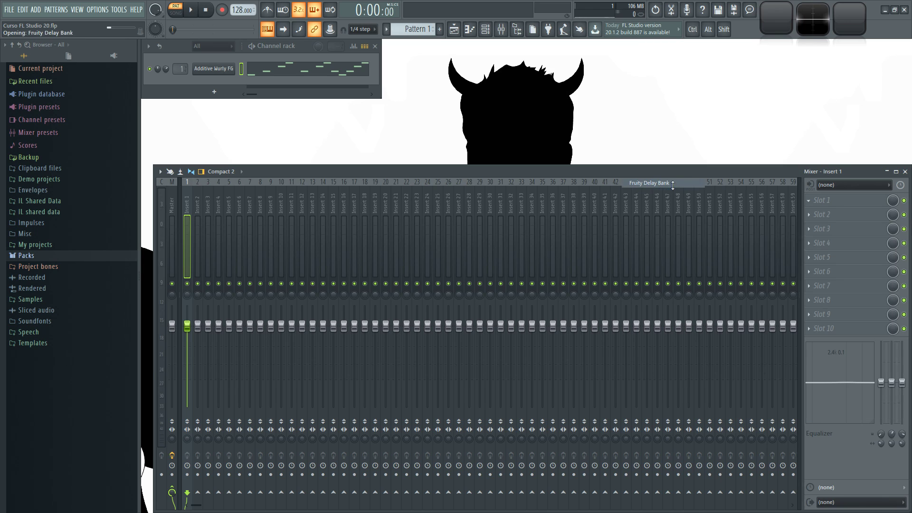
pyautogui.click(905, 171)
pyautogui.moveTo(426, 130); pyautogui.dragTo(403, 145)
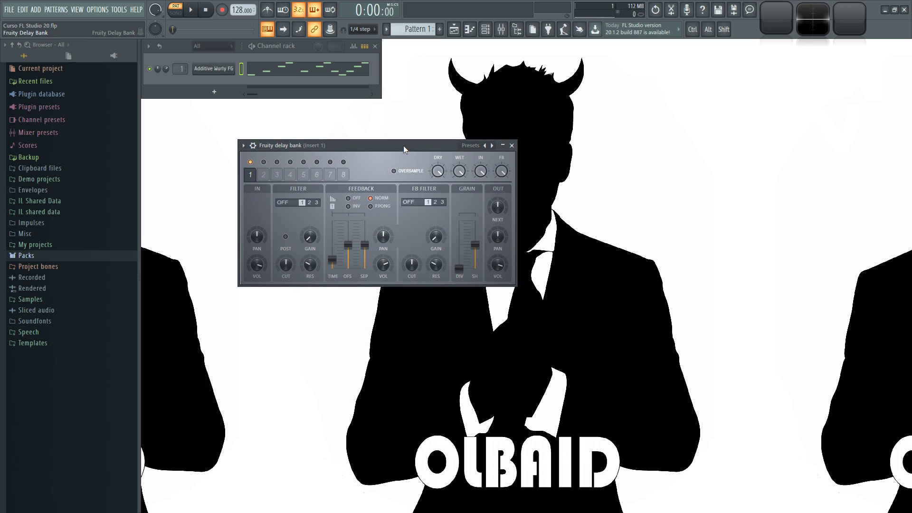
# Look through the settings of delay units 1 to 8 in Fruity Delay Bank.
pyautogui.click(265, 175)
pyautogui.click(277, 174)
pyautogui.click(290, 175)
pyautogui.click(304, 175)
pyautogui.click(317, 175)
pyautogui.click(330, 175)
pyautogui.click(343, 175)
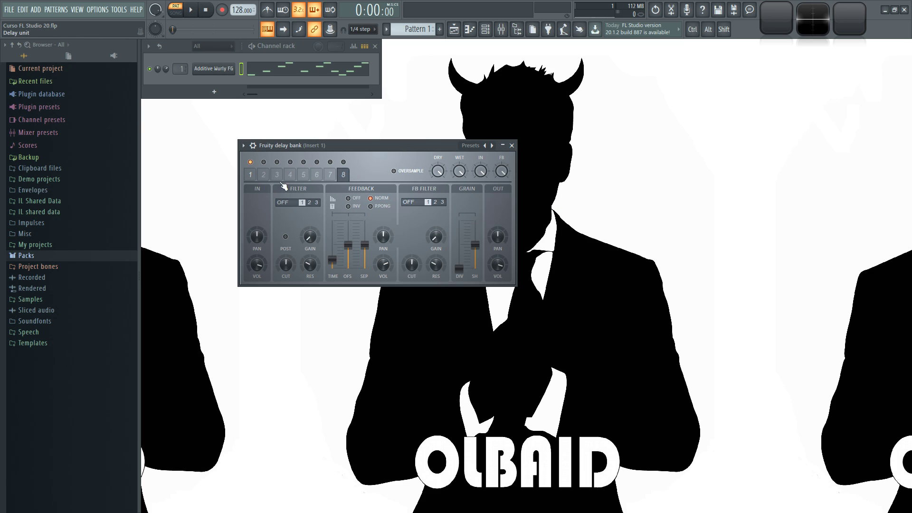
pyautogui.moveTo(254, 174); pyautogui.dragTo(335, 175)
pyautogui.moveTo(253, 175)
pyautogui.mouseDown()
pyautogui.moveTo(330, 176)
pyautogui.moveTo(277, 176)
pyautogui.moveTo(259, 165)
pyautogui.mouseUp()
# Enable delay units 2 to 8 in addition to unit 1.
pyautogui.click(264, 161)
pyautogui.click(277, 162)
pyautogui.click(290, 162)
pyautogui.click(303, 162)
pyautogui.click(316, 162)
pyautogui.click(330, 162)
pyautogui.click(343, 162)
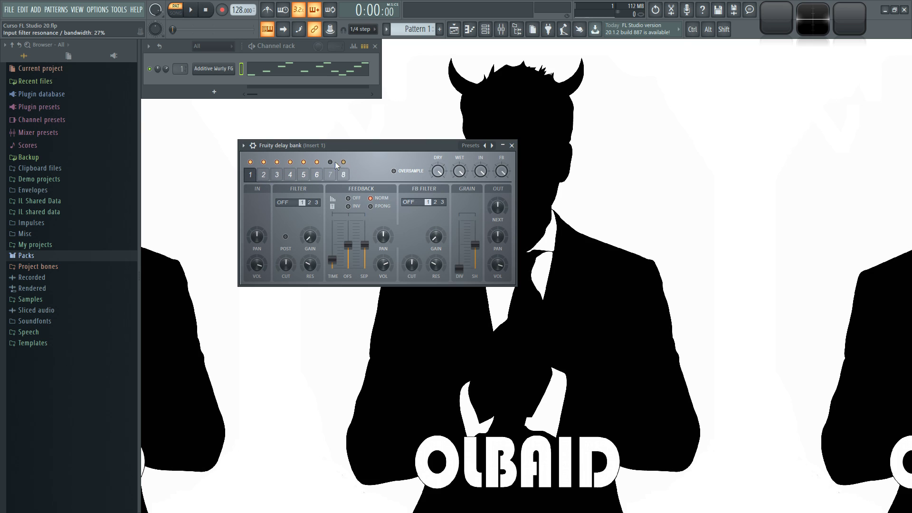
# Turn delay units 2 to 8 back off, leaving only unit 1 enabled.
pyautogui.click(330, 162)
pyautogui.click(343, 162)
pyautogui.click(317, 161)
pyautogui.click(303, 162)
pyautogui.click(290, 162)
pyautogui.click(263, 162)
pyautogui.click(277, 162)
# Check delay units 4 and 7, return to unit 1 and listen to the pattern through it.
pyautogui.click(290, 174)
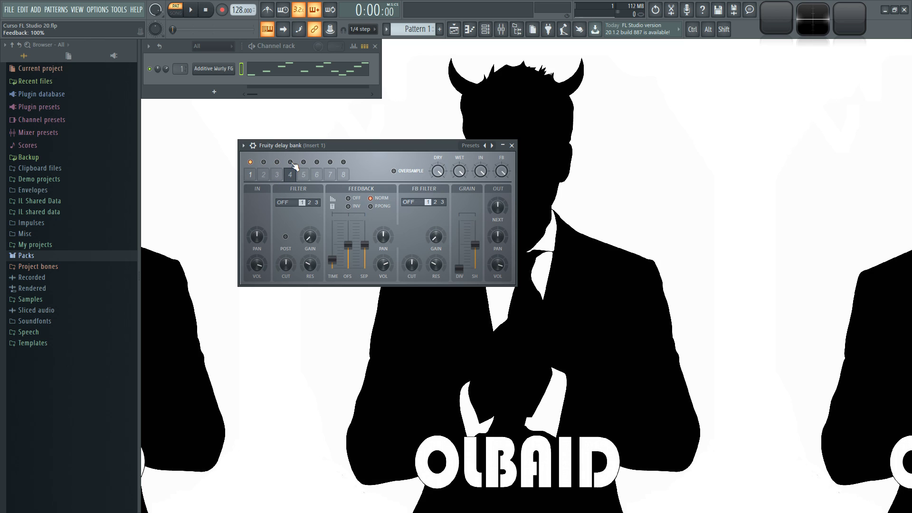
pyautogui.click(330, 174)
pyautogui.click(251, 175)
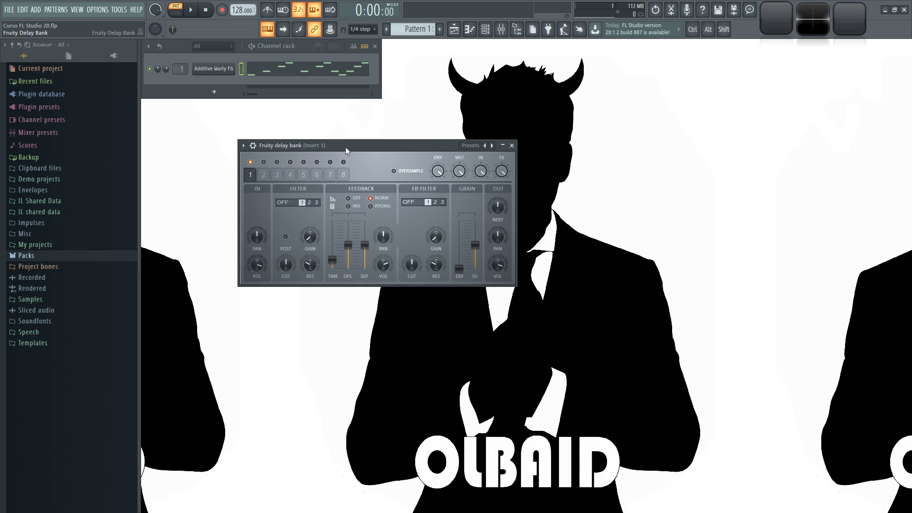
pyautogui.press('space')
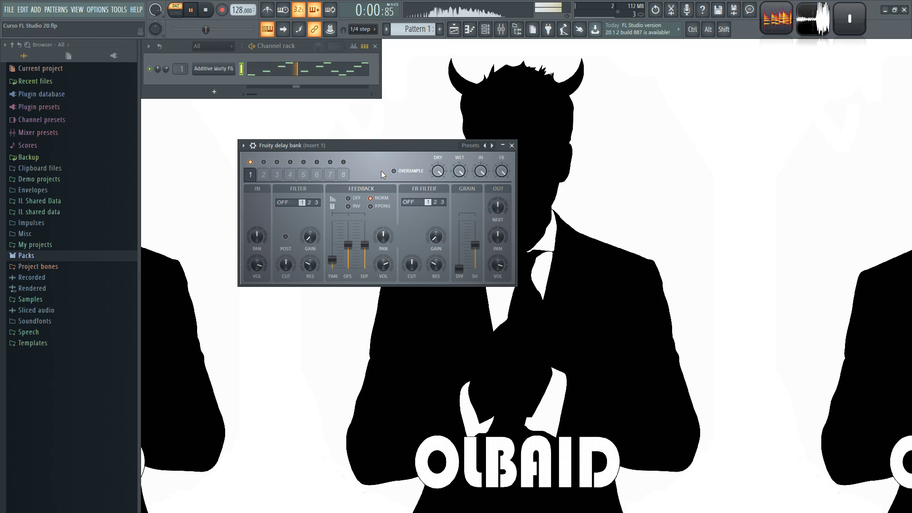
pyautogui.press('space')
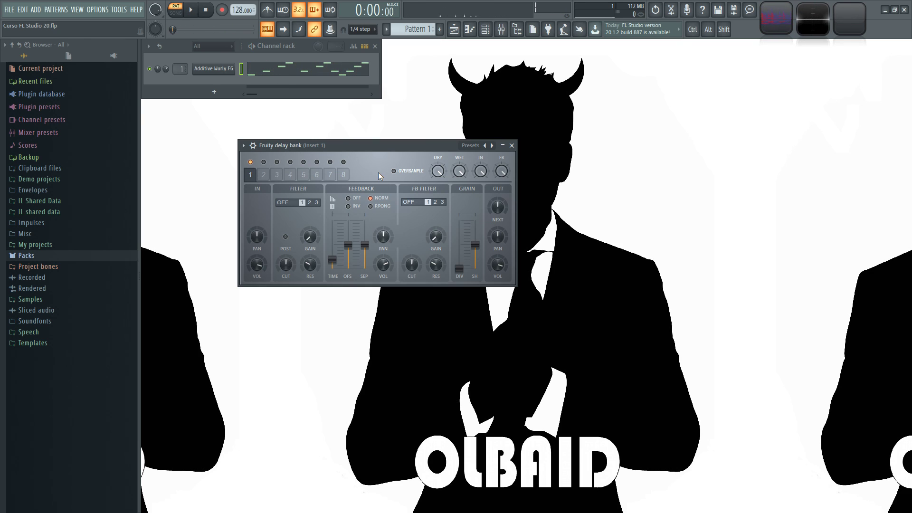
# Step through the eight delay units in series order and return to unit 1.
pyautogui.click(277, 174)
pyautogui.click(331, 175)
pyautogui.click(350, 174)
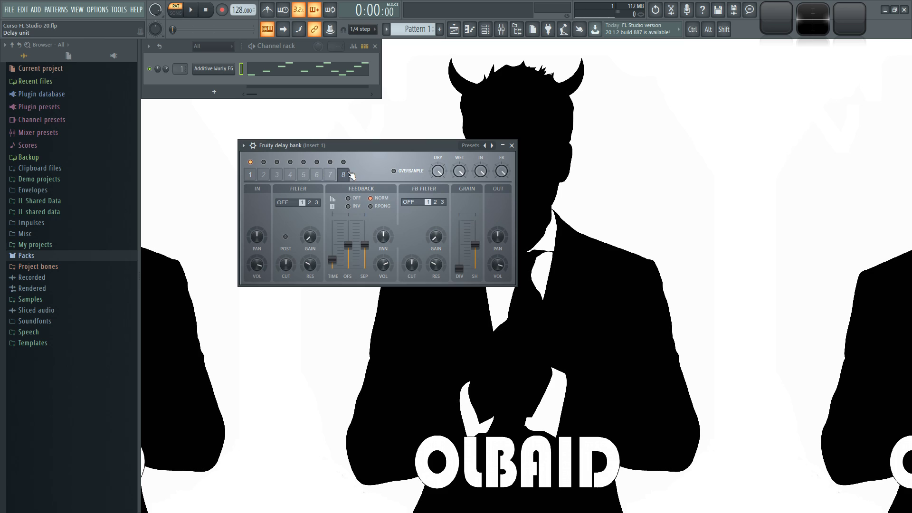
pyautogui.click(250, 176)
pyautogui.click(315, 175)
pyautogui.click(330, 175)
pyautogui.click(343, 175)
pyautogui.click(253, 177)
pyautogui.click(264, 175)
pyautogui.click(277, 175)
pyautogui.click(290, 174)
pyautogui.click(304, 175)
pyautogui.click(317, 175)
pyautogui.click(330, 175)
pyautogui.click(343, 174)
pyautogui.moveTo(264, 175)
pyautogui.mouseDown()
pyautogui.moveTo(330, 174)
pyautogui.moveTo(250, 175)
pyautogui.mouseUp()
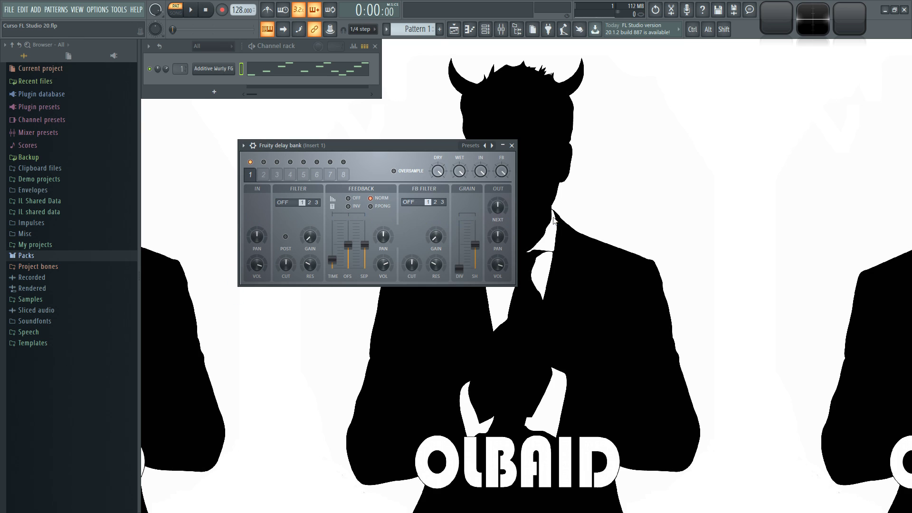
# Audition the pattern with delay unit 1's input volume at several levels, including -81%.
pyautogui.moveTo(300, 146); pyautogui.dragTo(288, 143)
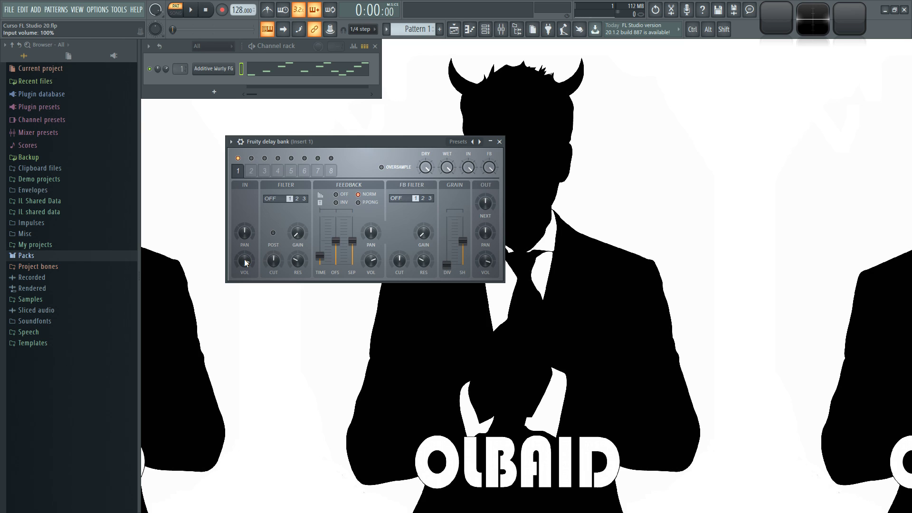
pyautogui.moveTo(246, 264); pyautogui.dragTo(246, 295)
pyautogui.press('space')
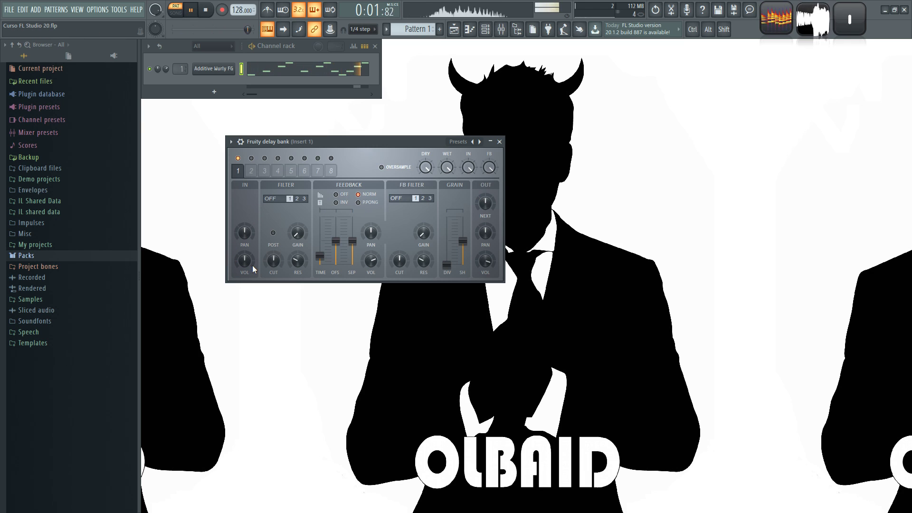
pyautogui.press('space')
pyautogui.moveTo(245, 263); pyautogui.dragTo(245, 290)
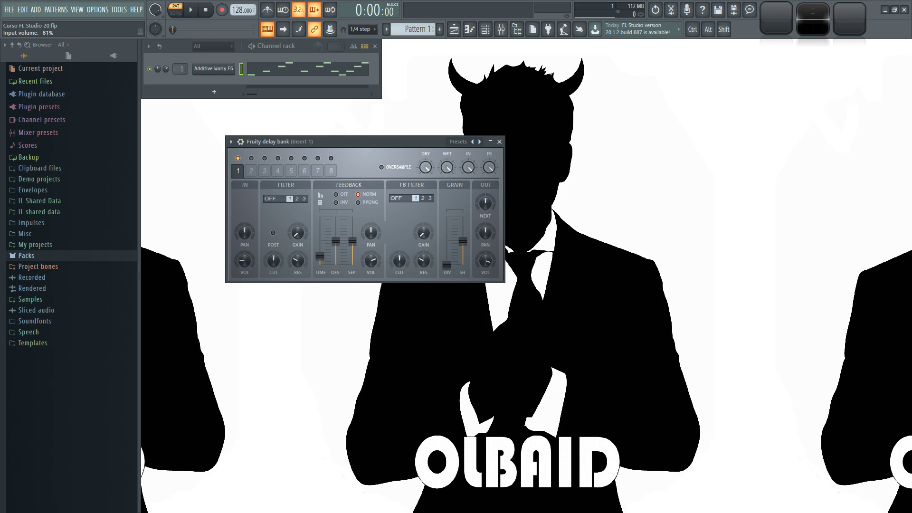
pyautogui.press('space')
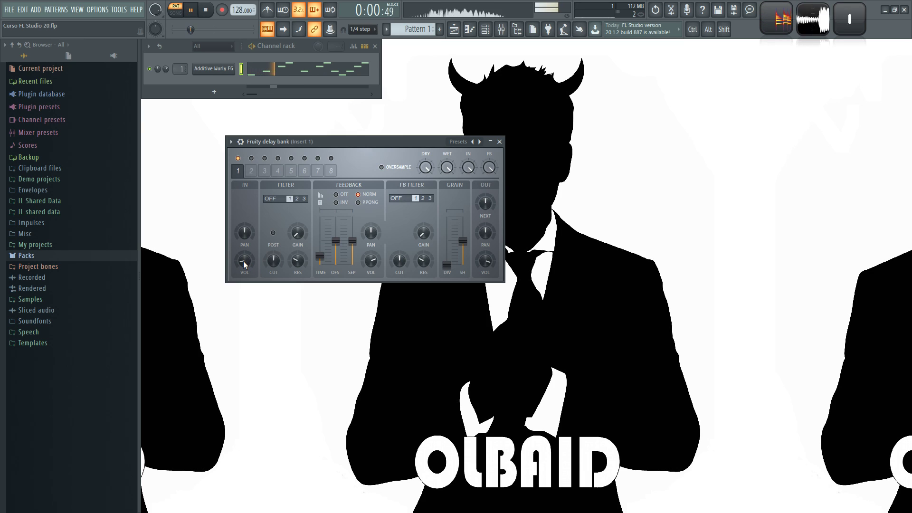
pyautogui.press('space')
pyautogui.moveTo(245, 263); pyautogui.dragTo(245, 287)
# Audition the pattern while moving delay unit 1's input panning away from center, including 100% left.
pyautogui.press('space')
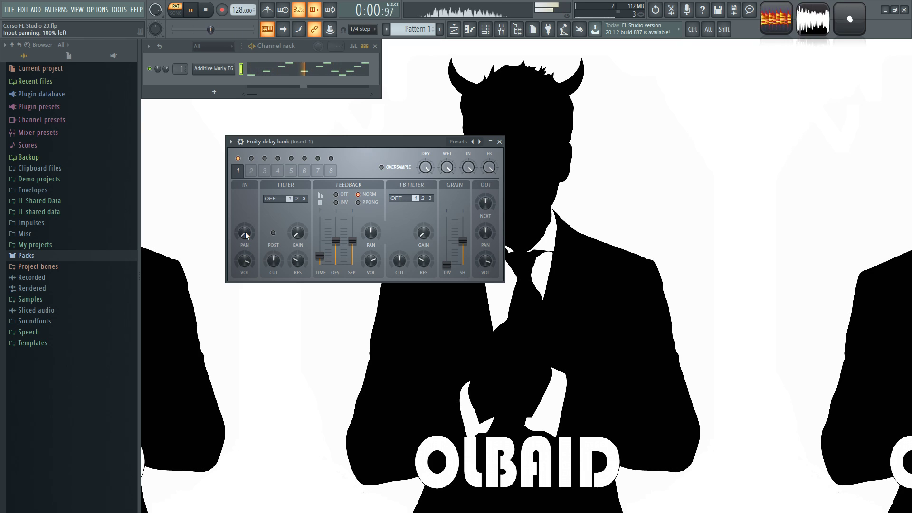
pyautogui.moveTo(245, 231); pyautogui.dragTo(245, 204)
pyautogui.press('space')
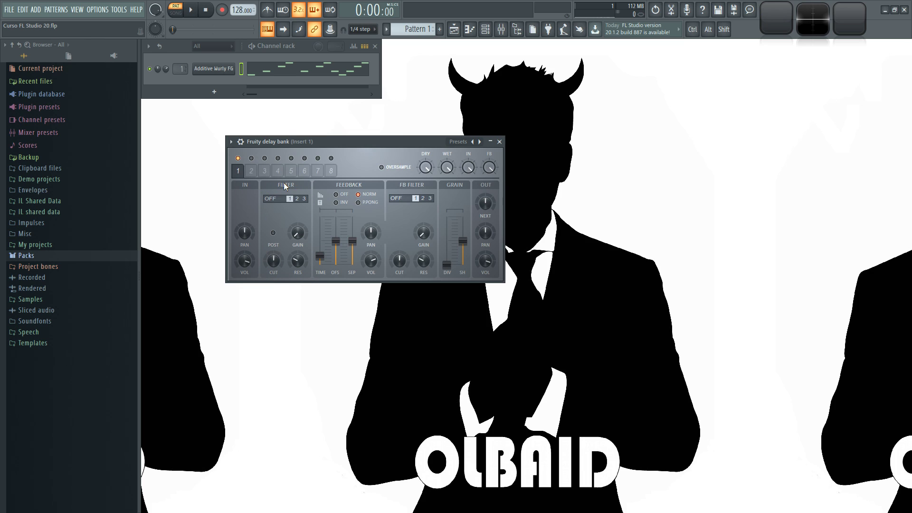
# Try the input filter's 1, 2 and 3 options, leaving it at HS on 1 with post-delay filtering on.
pyautogui.moveTo(269, 199)
pyautogui.mouseDown()
pyautogui.moveTo(269, 187)
pyautogui.moveTo(269, 199)
pyautogui.moveTo(278, 195)
pyautogui.moveTo(268, 202)
pyautogui.mouseUp()
pyautogui.click(296, 200)
pyautogui.click(304, 200)
pyautogui.click(303, 199)
pyautogui.click(289, 199)
pyautogui.click(273, 233)
pyautogui.click(274, 233)
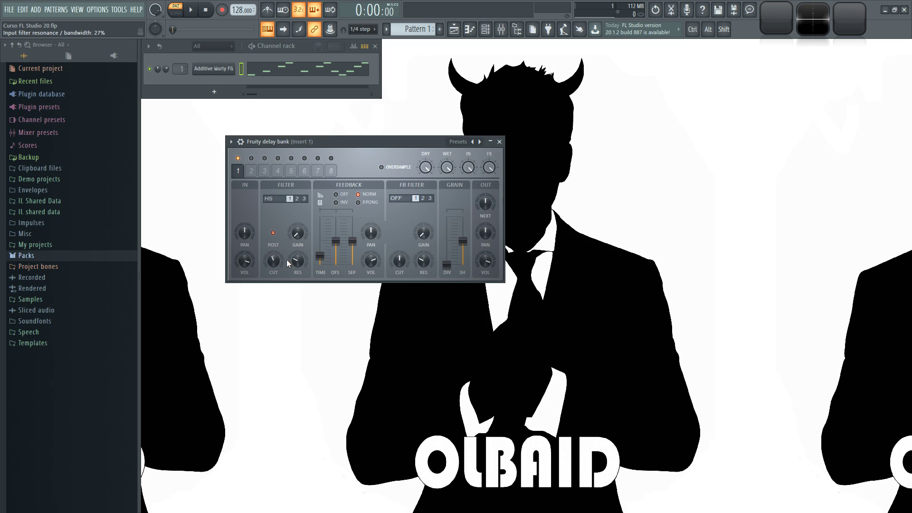
# Audition the input filter while varying its resonance, type and cutoff.
pyautogui.moveTo(298, 261); pyautogui.dragTo(298, 269)
pyautogui.moveTo(278, 199); pyautogui.dragTo(278, 223)
pyautogui.press('space')
pyautogui.moveTo(274, 261); pyautogui.dragTo(274, 297)
pyautogui.press('space')
pyautogui.moveTo(268, 262); pyautogui.dragTo(283, 256)
# Switch delay unit 1's input filter to BP and play the pattern while adjusting the filter gain.
pyautogui.moveTo(267, 198); pyautogui.dragTo(267, 179)
pyautogui.moveTo(269, 198); pyautogui.dragTo(269, 183)
pyautogui.press('space')
pyautogui.moveTo(296, 233)
pyautogui.mouseDown()
pyautogui.moveTo(296, 207)
pyautogui.moveTo(265, 204)
pyautogui.moveTo(297, 242)
pyautogui.mouseUp()
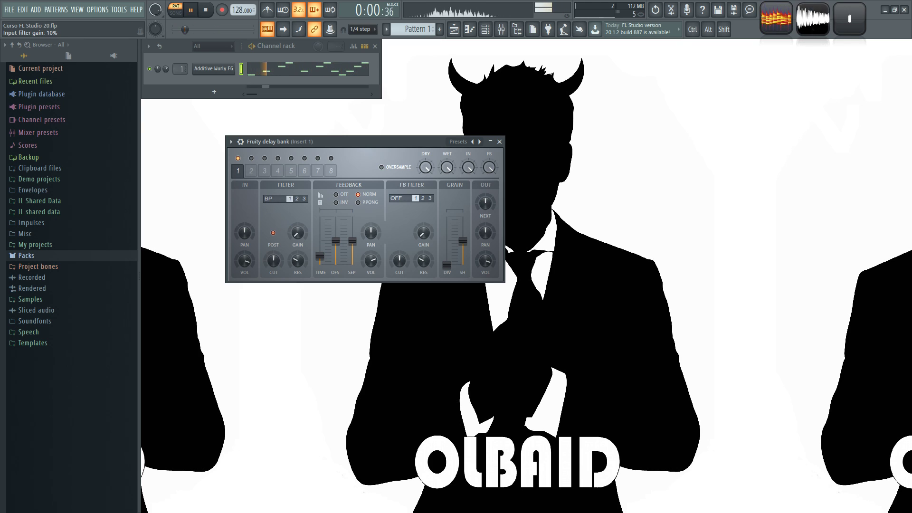
# Audition the input filter as LS with gain up to 200%, and set its type to PK.
pyautogui.moveTo(266, 198); pyautogui.dragTo(297, 201)
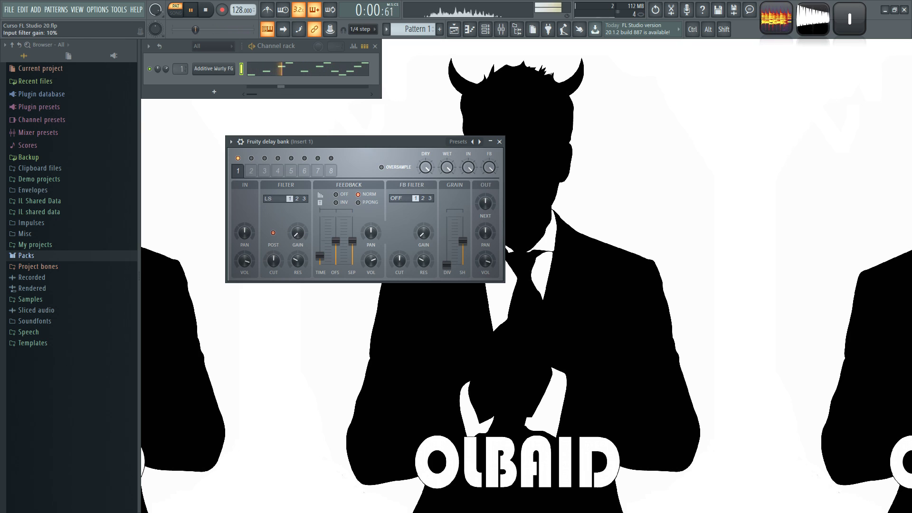
pyautogui.press('space')
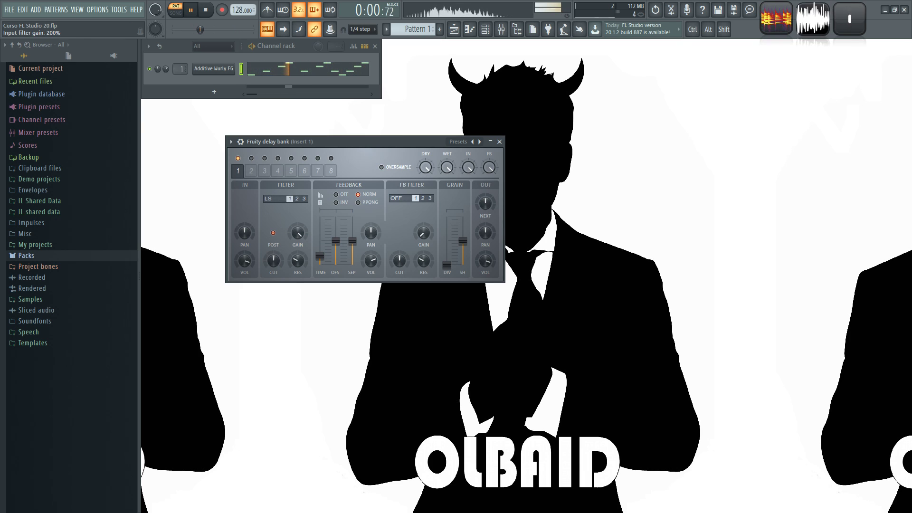
pyautogui.moveTo(274, 201)
pyautogui.mouseDown()
pyautogui.moveTo(274, 215)
pyautogui.moveTo(267, 204)
pyautogui.mouseUp()
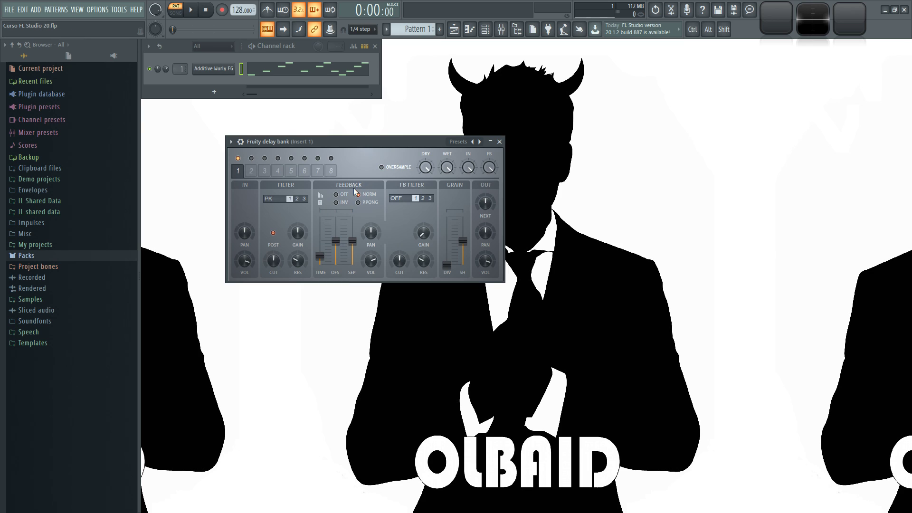
# Compare the off and normal feedback modes on the playing pattern, and turn off post-delay filtering.
pyautogui.press('space')
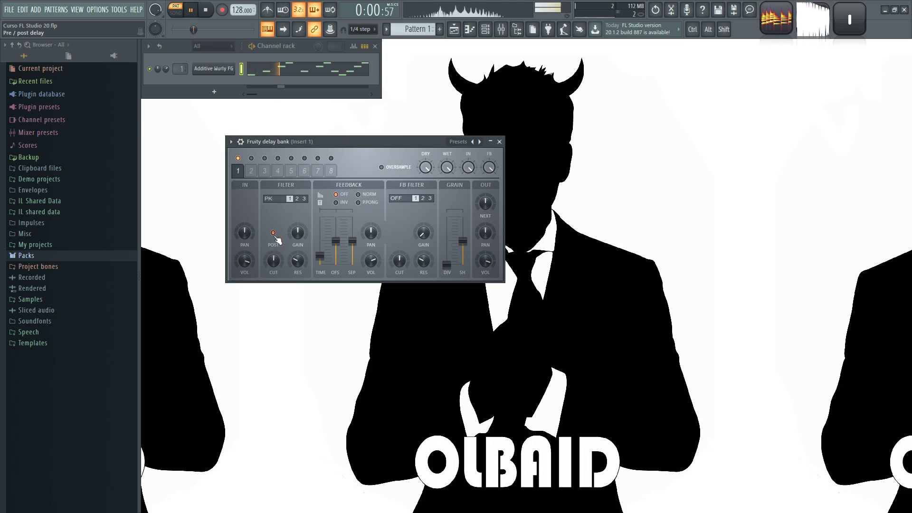
pyautogui.press('space')
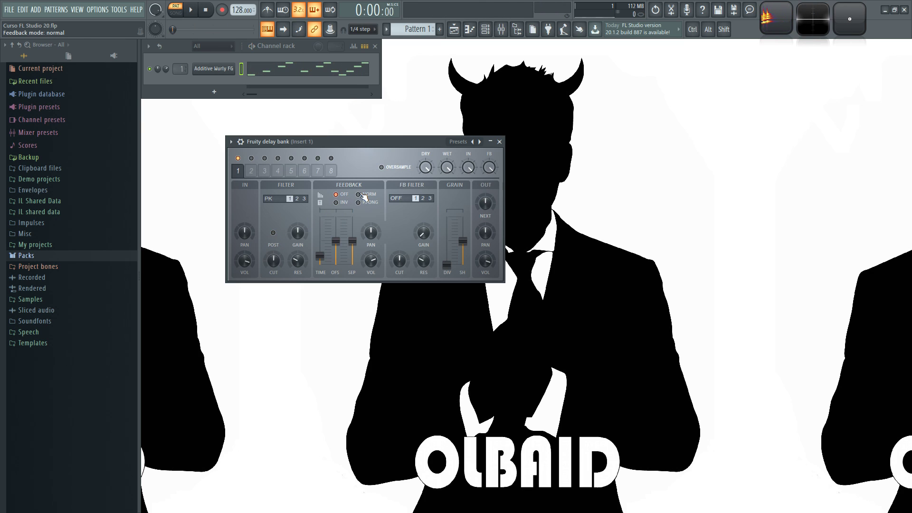
pyautogui.click(360, 194)
pyautogui.press('space')
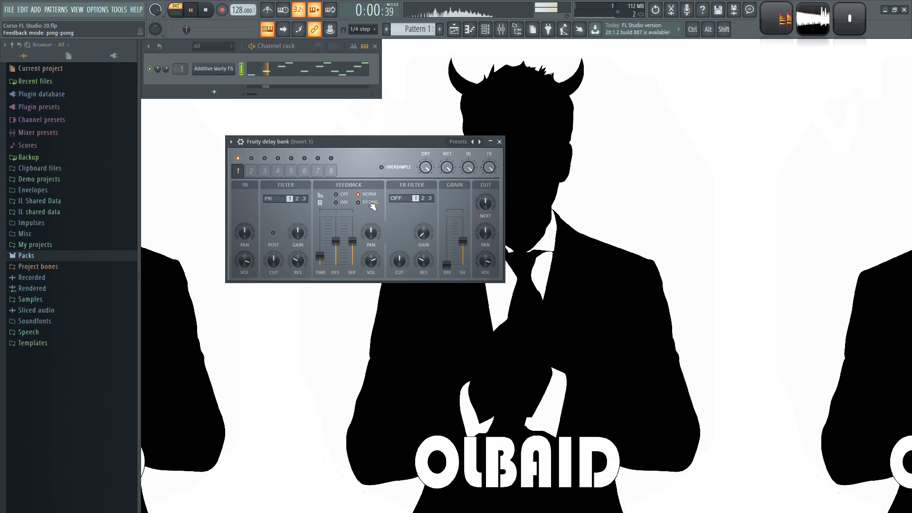
pyautogui.press('space')
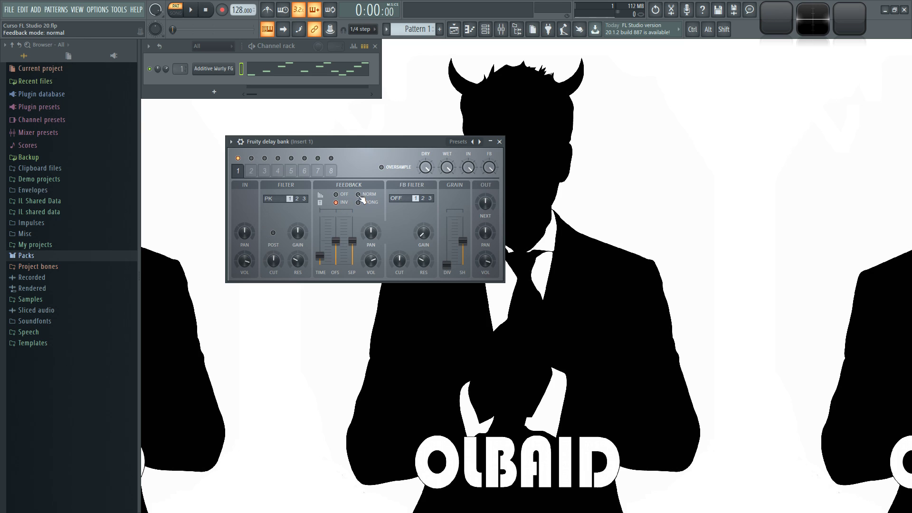
# Audition the inverted feedback mode with the input panned about 95% right.
pyautogui.press('space')
pyautogui.press('space')
pyautogui.moveTo(247, 231); pyautogui.dragTo(246, 239)
pyautogui.press('space')
pyautogui.moveTo(244, 233); pyautogui.dragTo(245, 236)
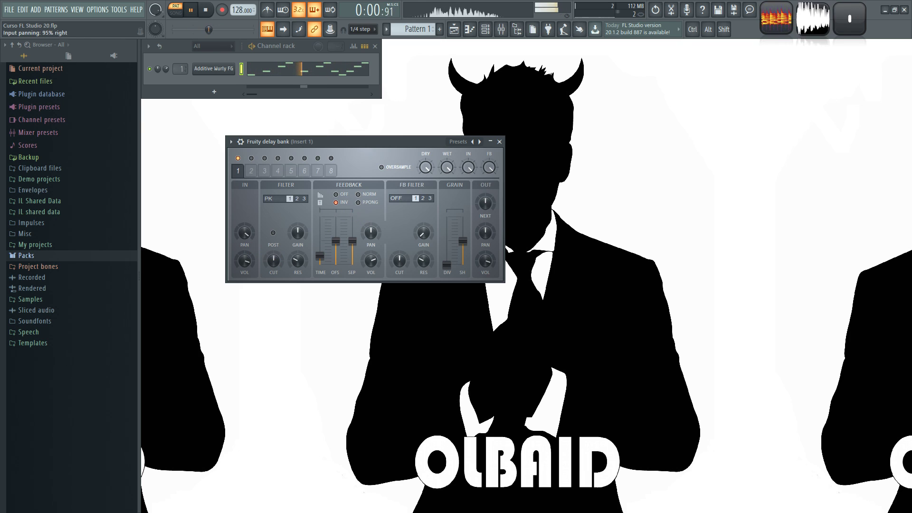
pyautogui.press('space')
# Set the feedback mode to normal and listen to the pattern with the input panned 97% right.
pyautogui.click(363, 198)
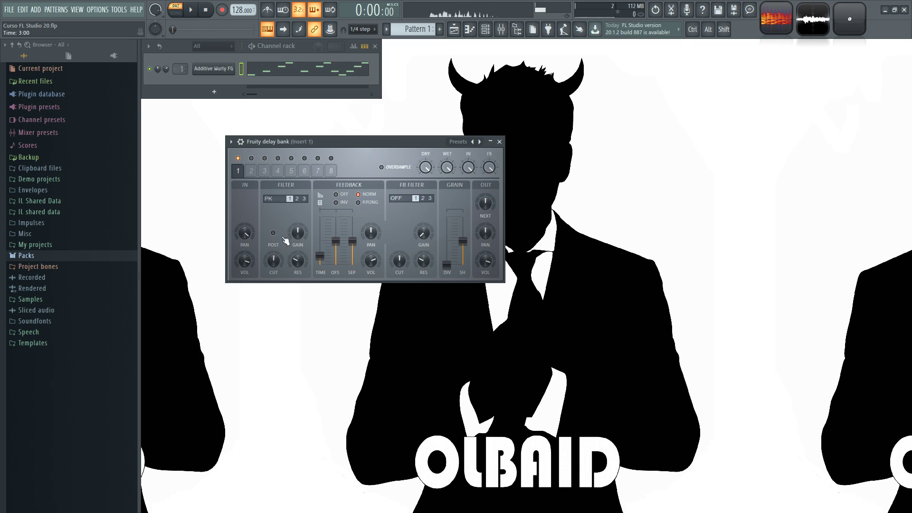
pyautogui.press('space')
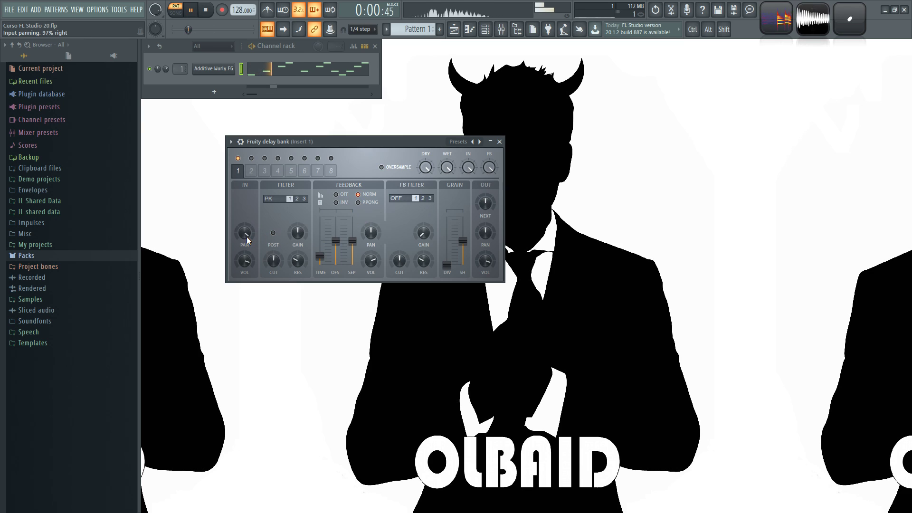
pyautogui.press('space')
# Set delay unit 1's feedback mode to ping-pong and listen to the pattern.
pyautogui.click(364, 202)
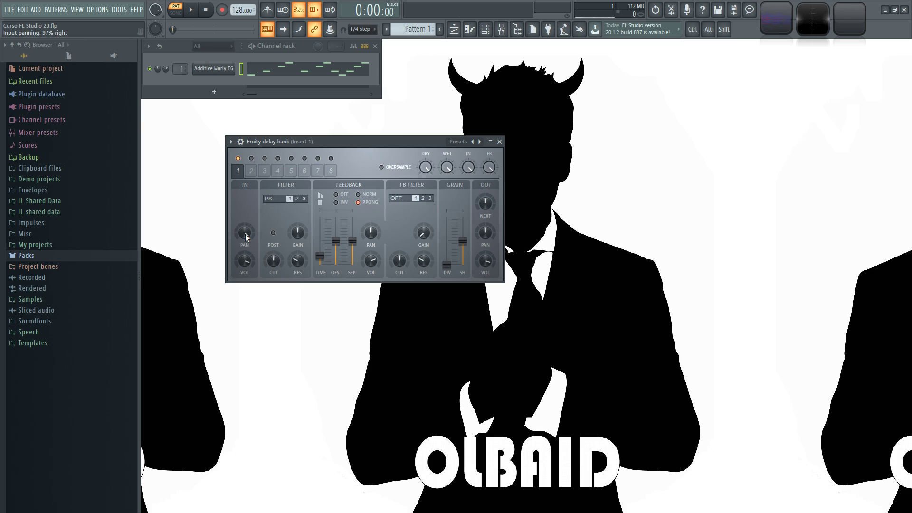
pyautogui.press('space')
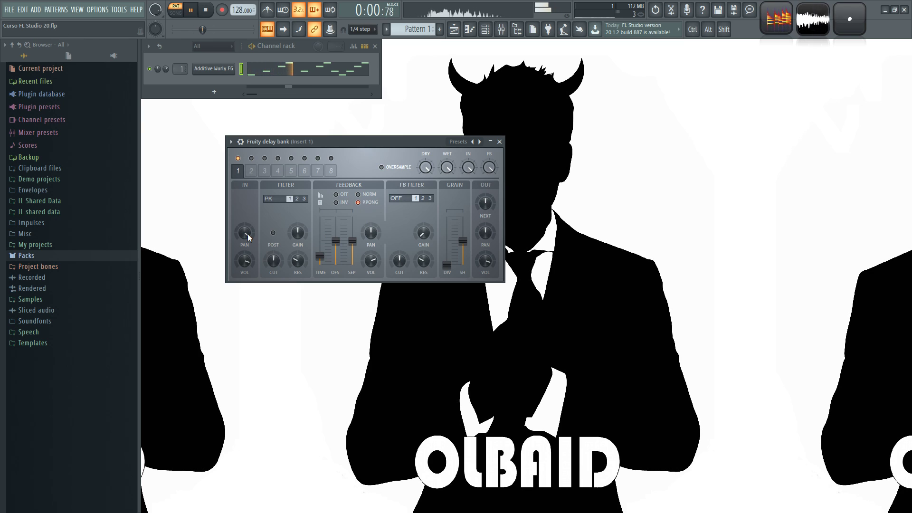
pyautogui.press('space')
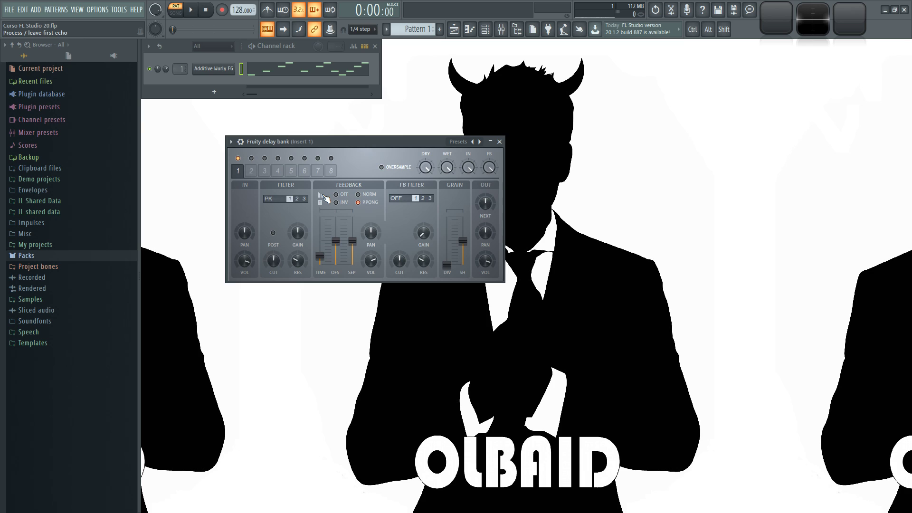
# Play test notes and slightly raise delay unit 1's feedback time.
pyautogui.press('q')
pyautogui.press('q')
pyautogui.moveTo(322, 254)
pyautogui.mouseDown()
pyautogui.moveTo(322, 237)
pyautogui.moveTo(322, 255)
pyautogui.mouseUp()
pyautogui.moveTo(325, 256); pyautogui.dragTo(325, 252)
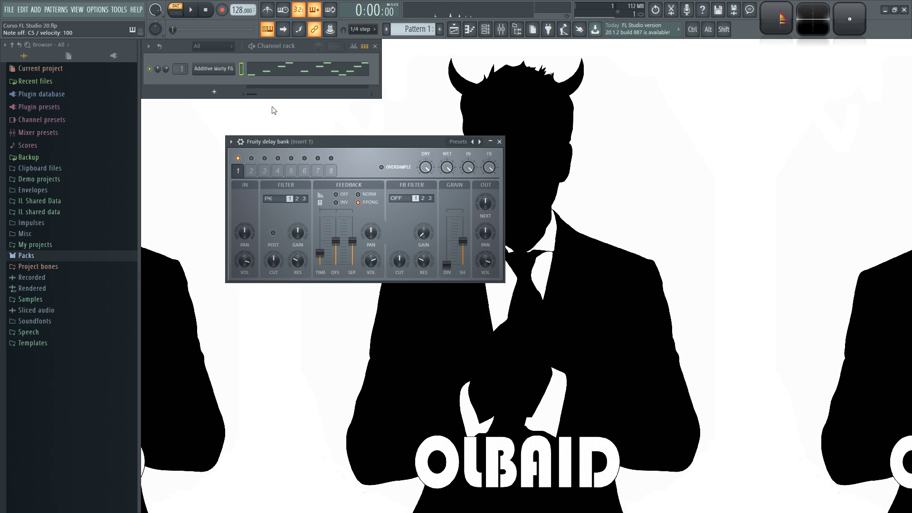
# Play a test note, vary the project tempo to hear its effect on the delay, and return it to 128.
pyautogui.press('z')
pyautogui.moveTo(242, 10); pyautogui.dragTo(243, 29)
pyautogui.moveTo(241, 12)
pyautogui.mouseDown()
pyautogui.moveTo(240, 4)
pyautogui.moveTo(240, 18)
pyautogui.mouseUp()
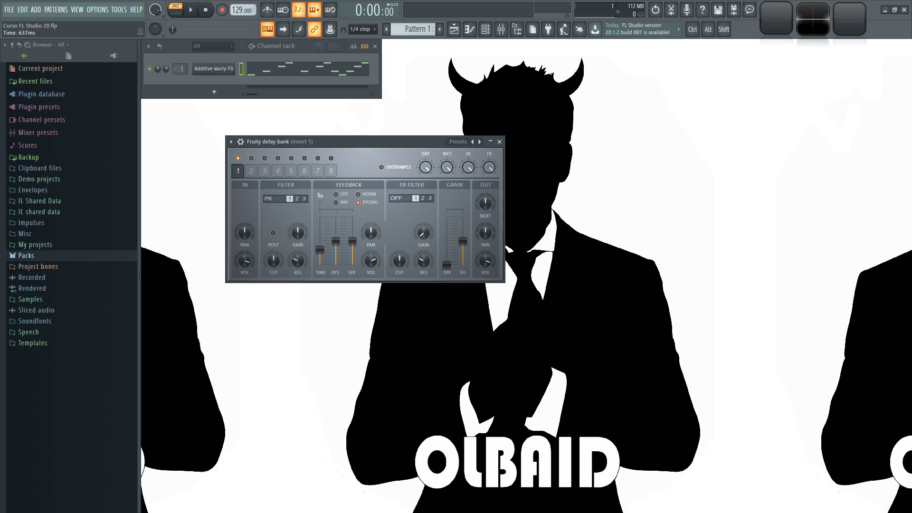
pyautogui.moveTo(242, 10); pyautogui.dragTo(240, 19)
pyautogui.moveTo(240, 10); pyautogui.dragTo(240, 9)
# Lower delay unit 1's feedback time and audition its time stereo offset at fully left, centred and raised positions.
pyautogui.moveTo(320, 251); pyautogui.dragTo(338, 266)
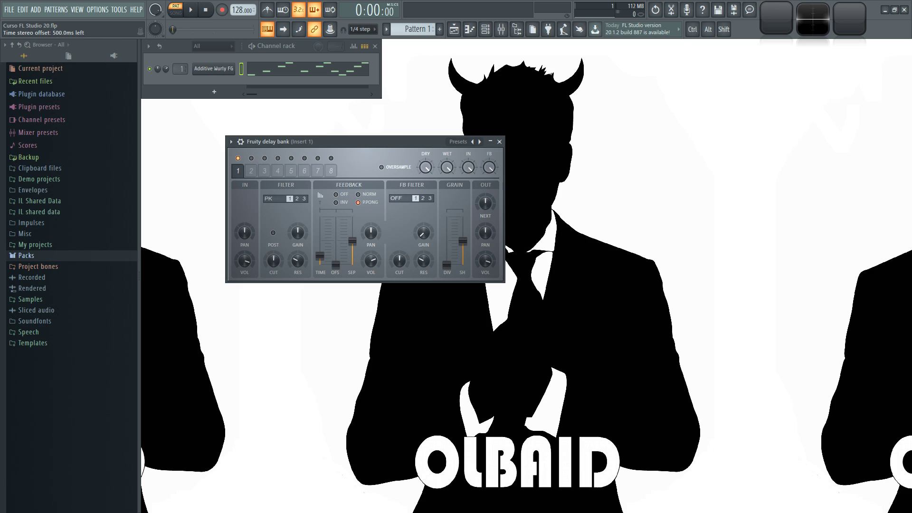
pyautogui.keyDown('alt'); pyautogui.click(337, 265); pyautogui.keyUp('alt')
pyautogui.moveTo(336, 239); pyautogui.dragTo(340, 240)
pyautogui.moveTo(335, 241); pyautogui.dragTo(337, 217)
pyautogui.press('q')
pyautogui.moveTo(339, 221); pyautogui.dragTo(338, 240)
pyautogui.press('q')
# Raise the time stereo offset moderately above centre, drop the feedback stereo separation to minimum and play test notes.
pyautogui.moveTo(352, 242); pyautogui.dragTo(336, 229)
pyautogui.press('q')
pyautogui.press('q')
pyautogui.moveTo(357, 269)
pyautogui.mouseDown()
pyautogui.moveTo(355, 220)
pyautogui.moveTo(352, 265)
pyautogui.mouseUp()
pyautogui.press('q')
pyautogui.press('q')
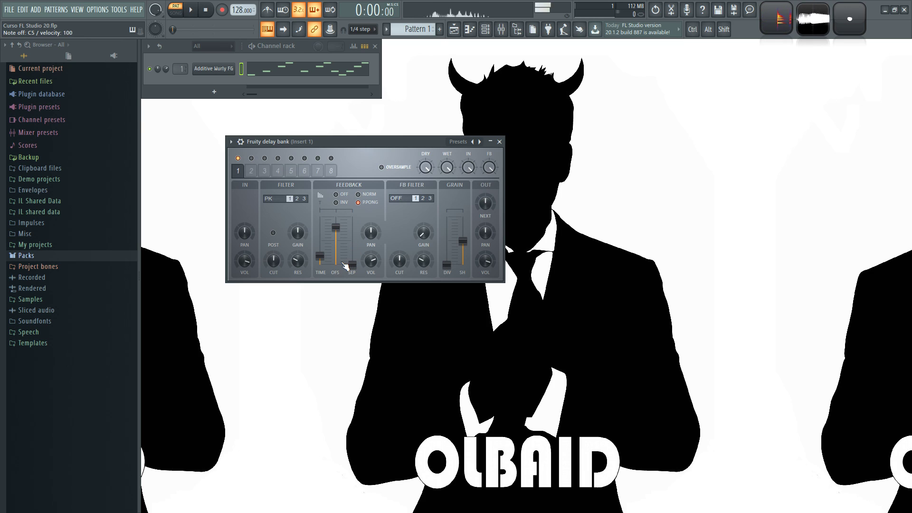
# Audition higher feedback stereo separation up to maximum, return it to 0% and lower the time stereo offset slightly.
pyautogui.scroll(10, 353, 264)
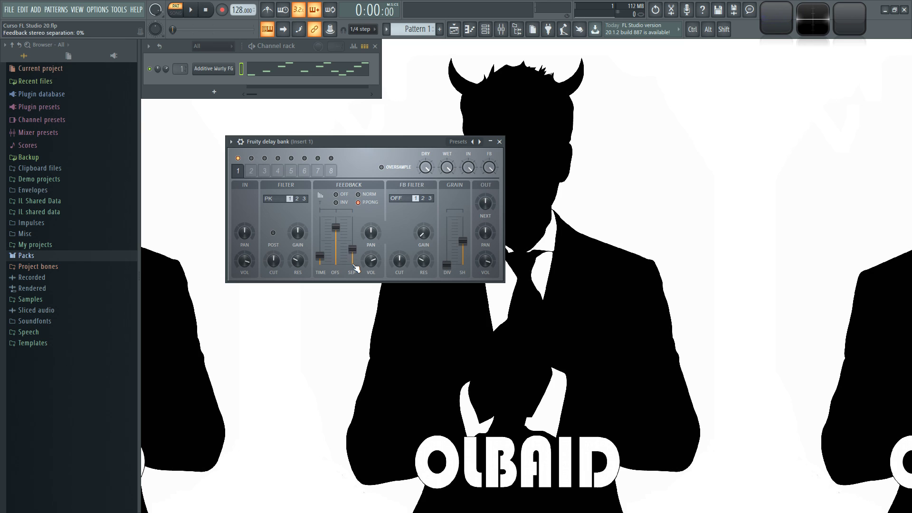
pyautogui.press('q')
pyautogui.moveTo(354, 249); pyautogui.dragTo(350, 210)
pyautogui.moveTo(336, 228); pyautogui.dragTo(354, 242)
pyautogui.press('q')
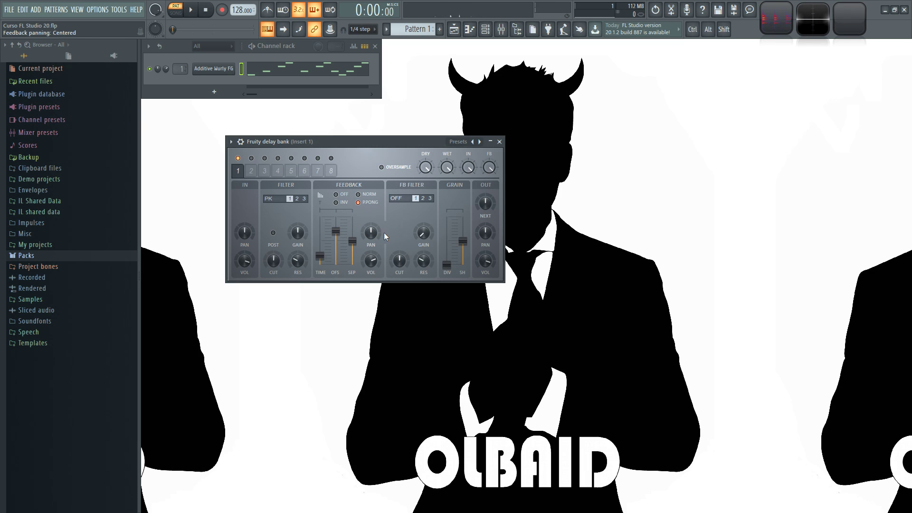
# Audition the feedback panning fully right and fully left, and reset it to centred.
pyautogui.moveTo(372, 237); pyautogui.dragTo(372, 190)
pyautogui.press('q')
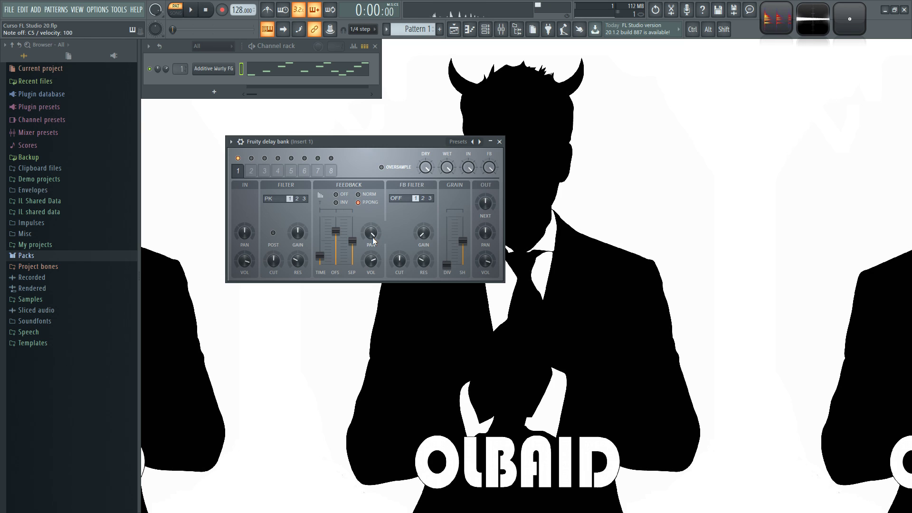
pyautogui.moveTo(371, 235); pyautogui.dragTo(371, 304)
pyautogui.press('q')
pyautogui.keyDown('alt'); pyautogui.click(371, 235); pyautogui.keyUp('alt')
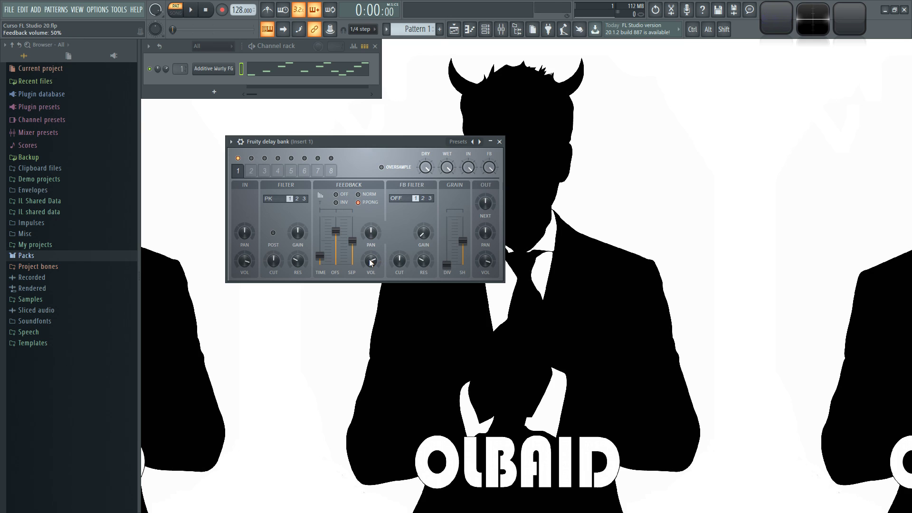
# Lower the feedback volume, play a test note and reset the volume to 50%.
pyautogui.moveTo(372, 259); pyautogui.dragTo(372, 289)
pyautogui.press('q')
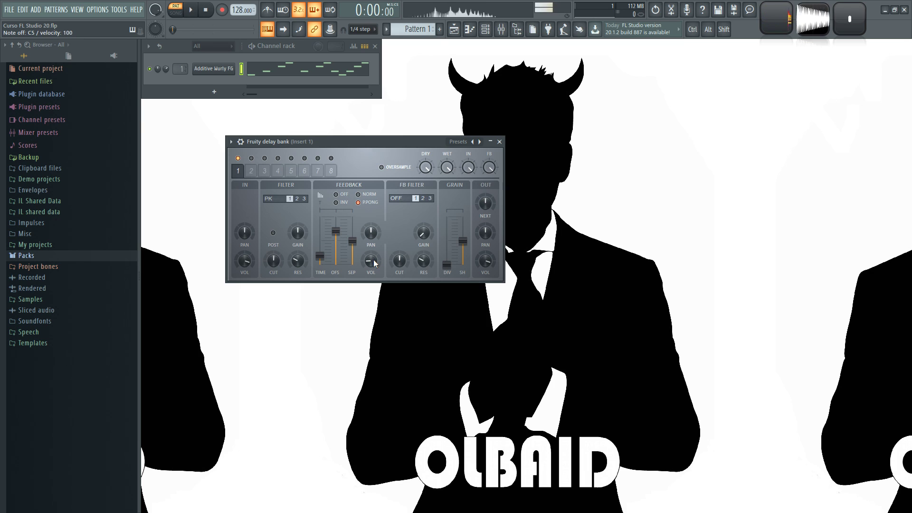
pyautogui.keyDown('alt'); pyautogui.click(370, 261); pyautogui.keyUp('alt')
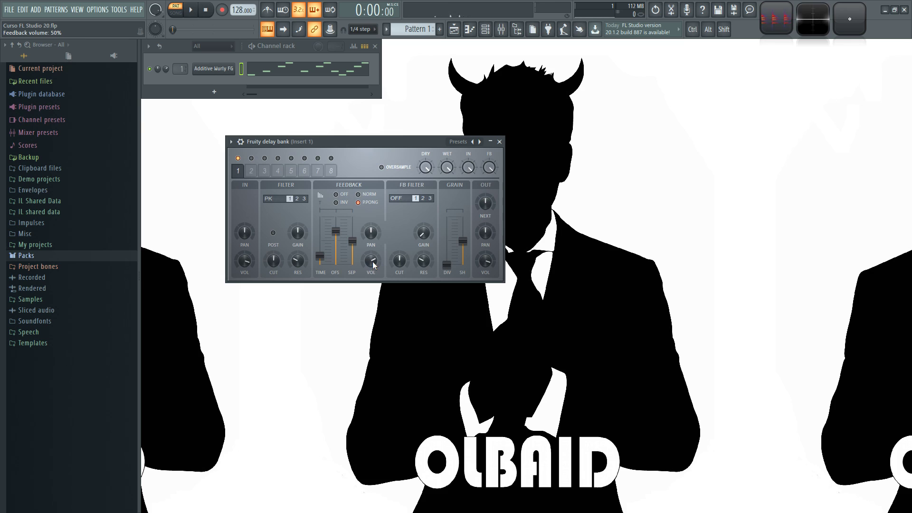
# Compare test notes with the feedback volume at 50%, raised and at zero, and bring the volume back up.
pyautogui.press('q')
pyautogui.moveTo(374, 260); pyautogui.dragTo(374, 214)
pyautogui.press('q')
pyautogui.moveTo(373, 266); pyautogui.dragTo(373, 347)
pyautogui.press('q')
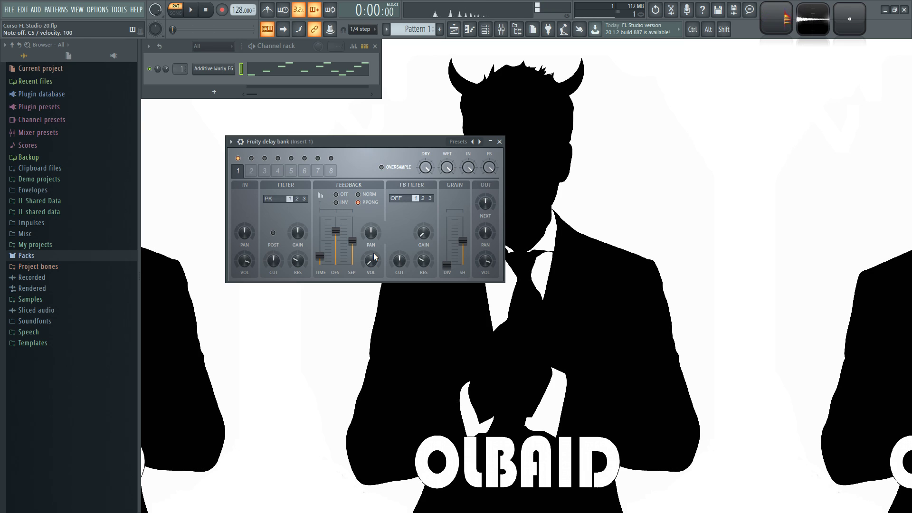
pyautogui.moveTo(372, 261); pyautogui.dragTo(373, 226)
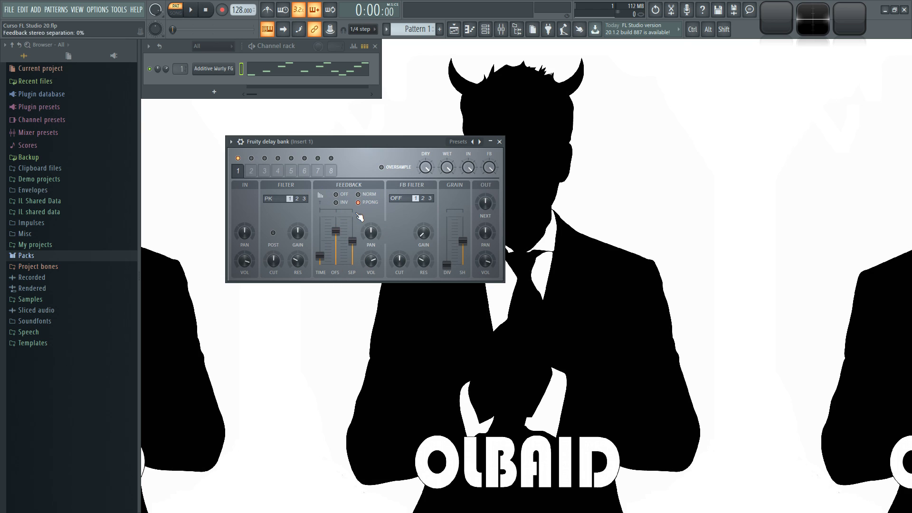
# Enable the post option of delay unit 1's filter and set its feedback filter to high pass, playing test notes.
pyautogui.click(273, 233)
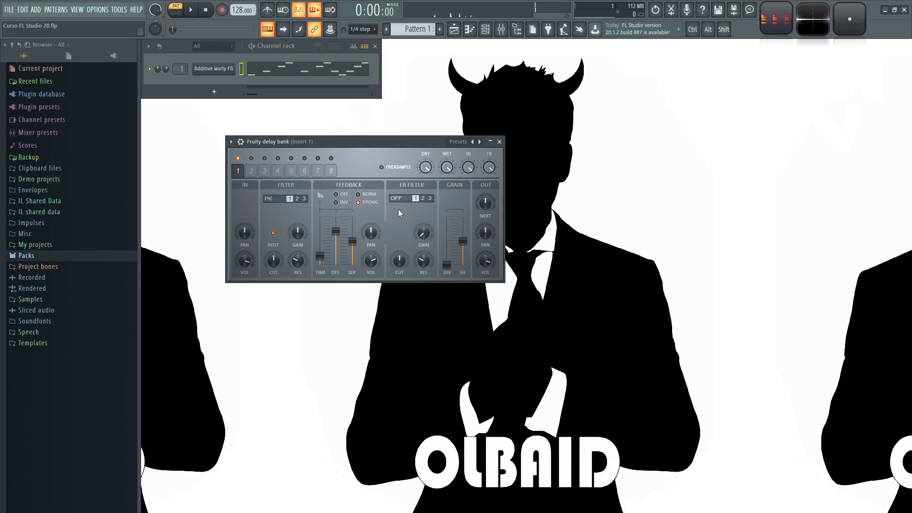
pyautogui.moveTo(408, 203)
pyautogui.mouseDown()
pyautogui.moveTo(409, 184)
pyautogui.moveTo(405, 197)
pyautogui.mouseUp()
pyautogui.press('z')
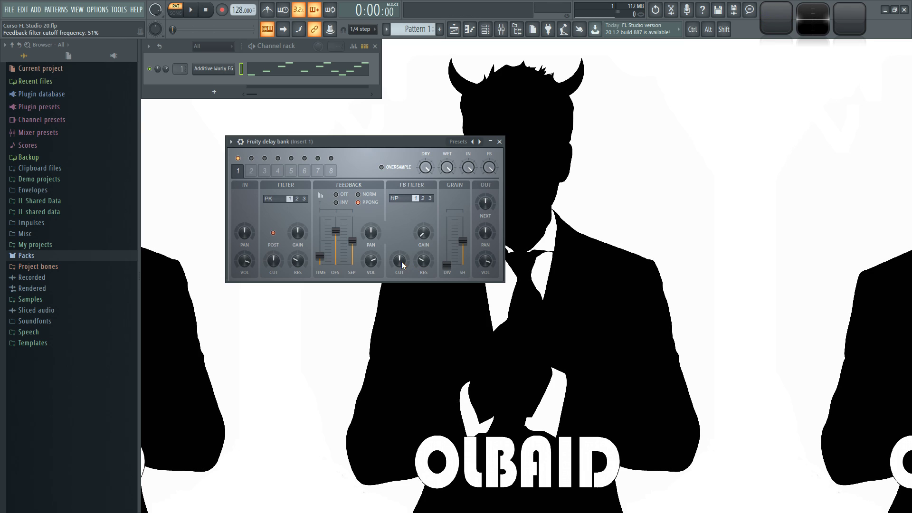
pyautogui.press('z')
# Lower the feedback filter's cutoff frequency and audition a small change to its resonance.
pyautogui.moveTo(401, 262); pyautogui.dragTo(401, 268)
pyautogui.moveTo(423, 260); pyautogui.dragTo(424, 257)
pyautogui.press('z')
pyautogui.moveTo(424, 262); pyautogui.dragTo(423, 266)
# Audition the grain divisions at maximum and low settings with test notes.
pyautogui.click(449, 268)
pyautogui.moveTo(449, 267); pyautogui.dragTo(447, 218)
pyautogui.press('q')
pyautogui.press('q')
pyautogui.moveTo(450, 218); pyautogui.dragTo(446, 259)
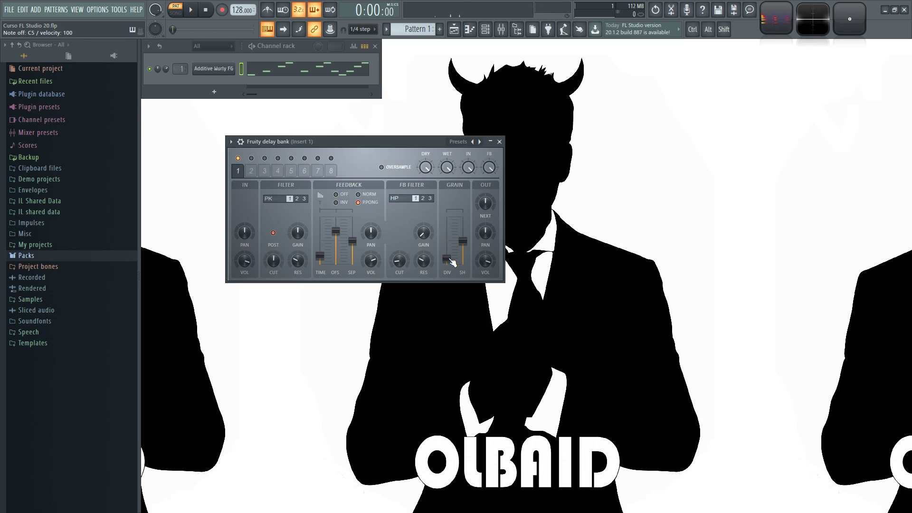
pyautogui.moveTo(450, 260); pyautogui.dragTo(450, 219)
pyautogui.moveTo(452, 221); pyautogui.dragTo(452, 266)
# Raise the grain divisions past midway and the grain shape to maximum, play test notes and reset both.
pyautogui.moveTo(448, 263); pyautogui.dragTo(467, 219)
pyautogui.press('q')
pyautogui.press('q')
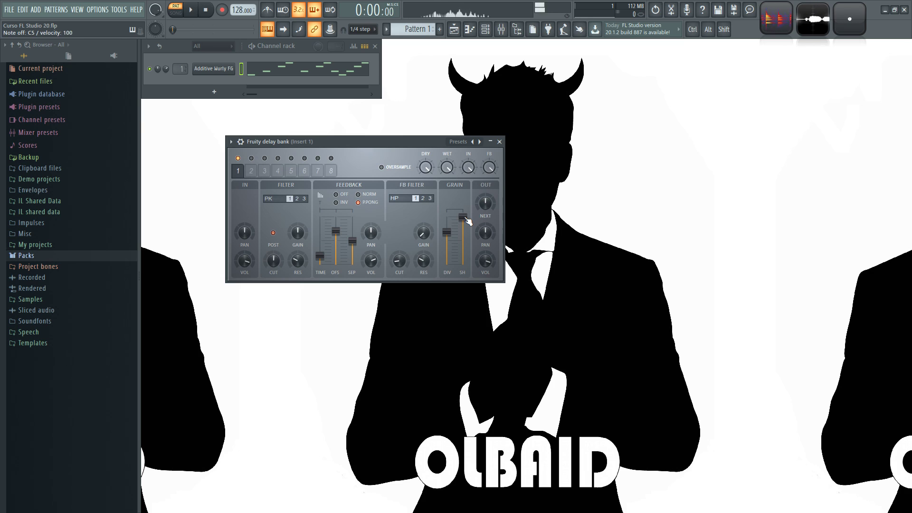
pyautogui.keyDown('alt'); pyautogui.click(465, 218); pyautogui.keyUp('alt')
pyautogui.keyDown('alt'); pyautogui.click(447, 233); pyautogui.keyUp('alt')
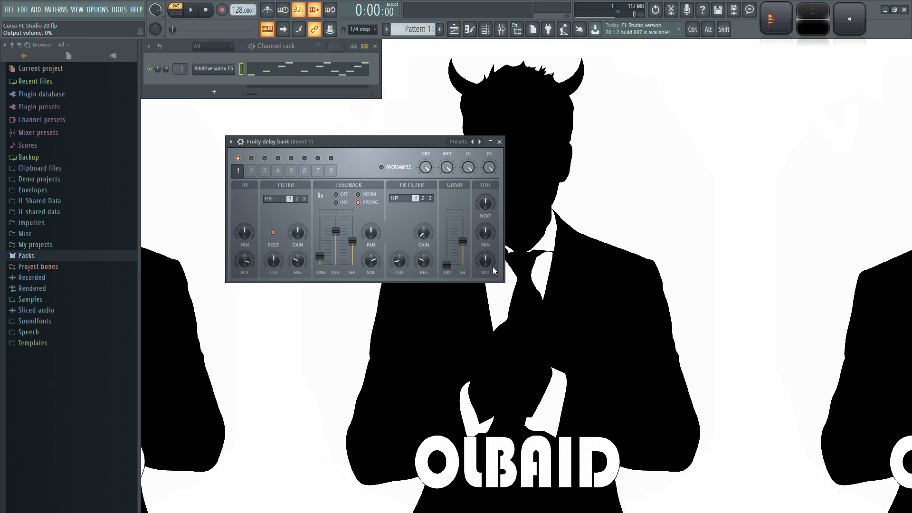
# Raise delay unit 1's output volume back from 0% and test its output volume and panning with notes.
pyautogui.click(257, 174)
pyautogui.click(238, 170)
pyautogui.moveTo(485, 263)
pyautogui.mouseDown()
pyautogui.moveTo(485, 282)
pyautogui.moveTo(486, 252)
pyautogui.mouseUp()
pyautogui.press('z')
pyautogui.press('z')
pyautogui.moveTo(485, 233); pyautogui.dragTo(484, 234)
pyautogui.press('z')
pyautogui.press('z')
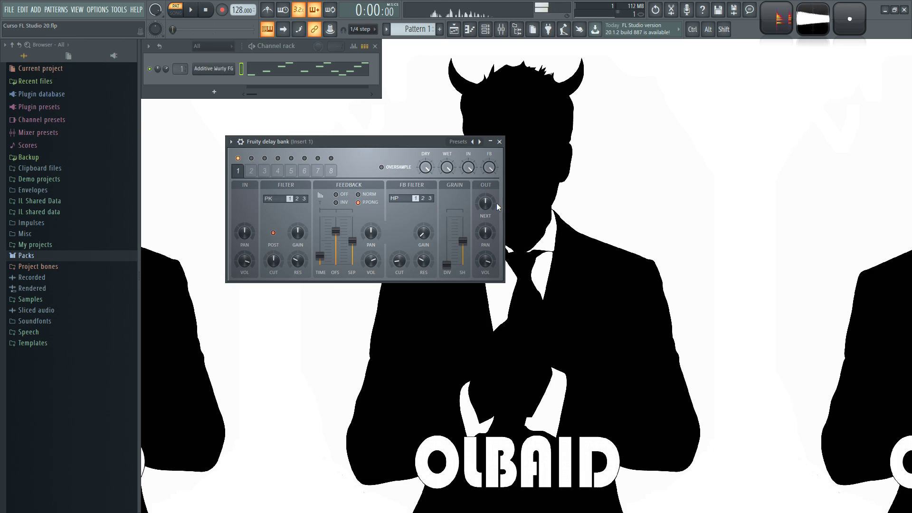
# Raise delay unit 1's send to the next delay, enable delay unit 2 and play a test note.
pyautogui.moveTo(484, 204)
pyautogui.mouseDown()
pyautogui.moveTo(485, 190)
pyautogui.moveTo(484, 203)
pyautogui.mouseUp()
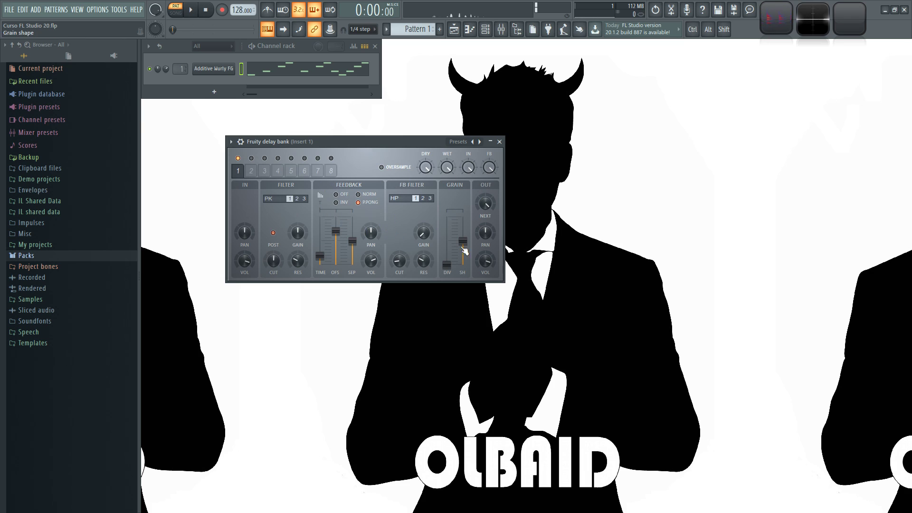
pyautogui.click(255, 171)
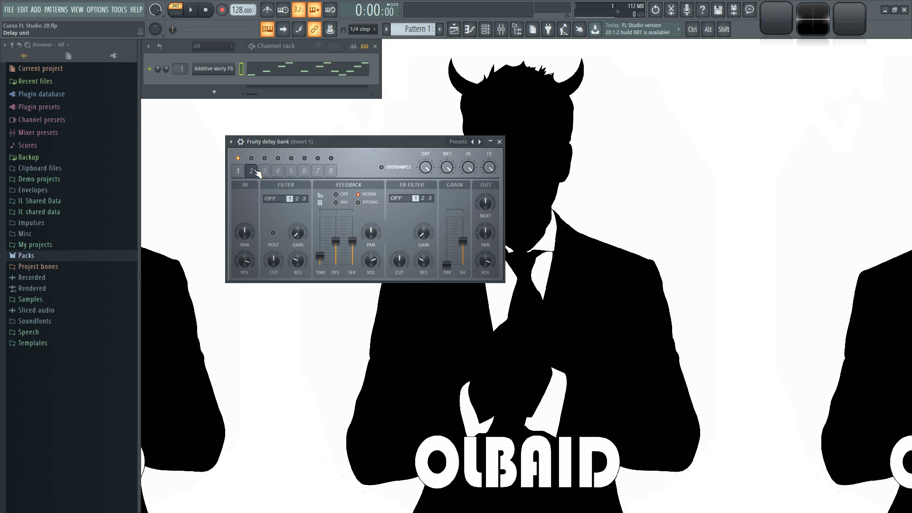
pyautogui.click(238, 172)
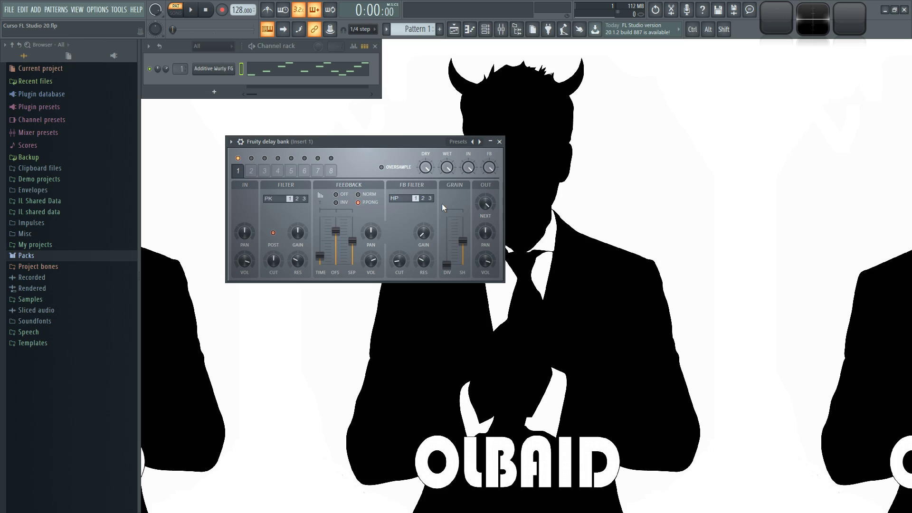
pyautogui.click(251, 159)
pyautogui.moveTo(486, 203); pyautogui.dragTo(485, 190)
pyautogui.press('q')
# Review the settings of delay units 2 and 1 and play test notes through both.
pyautogui.click(251, 170)
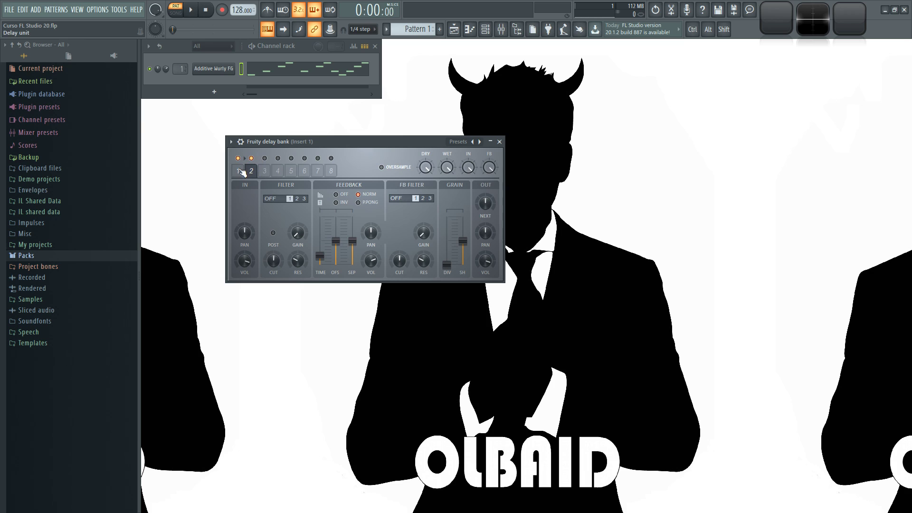
pyautogui.click(239, 169)
pyautogui.press('q')
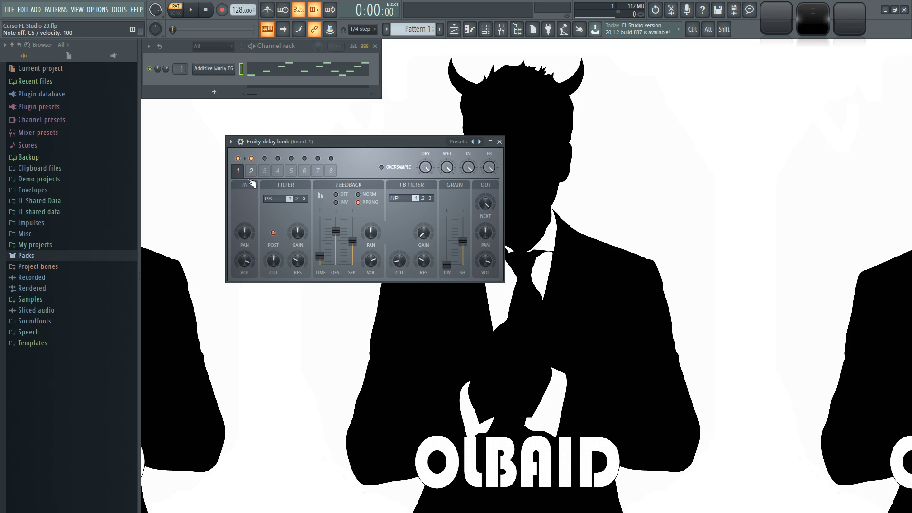
pyautogui.press('q')
# Give delay unit 2 a high-pass feedback filter with 46% resonance, inverted feedback, right-panned input, higher stereo separation and a lower time stereo offset.
pyautogui.click(251, 171)
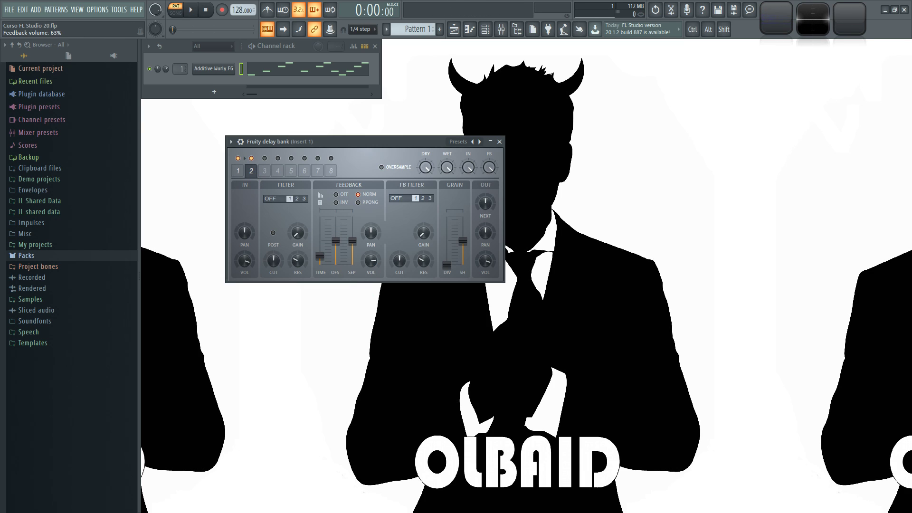
pyautogui.moveTo(398, 198); pyautogui.dragTo(398, 187)
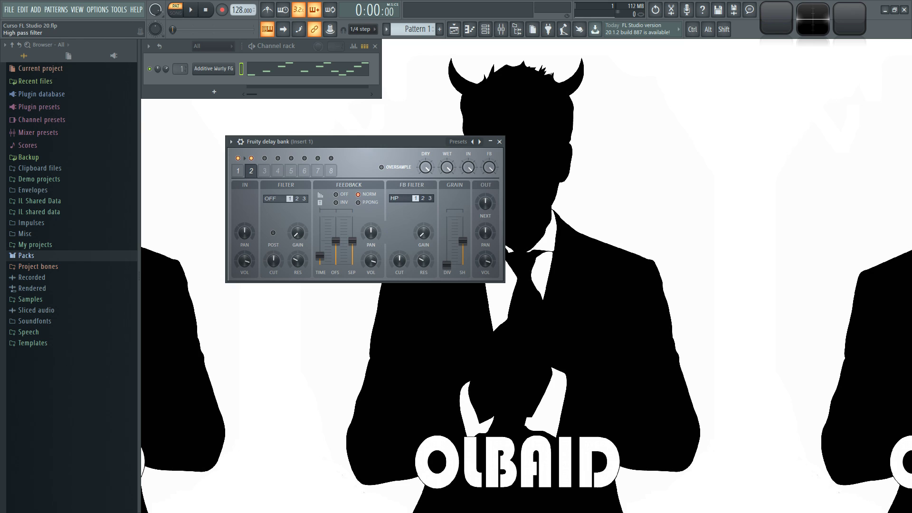
pyautogui.moveTo(399, 261); pyautogui.dragTo(425, 265)
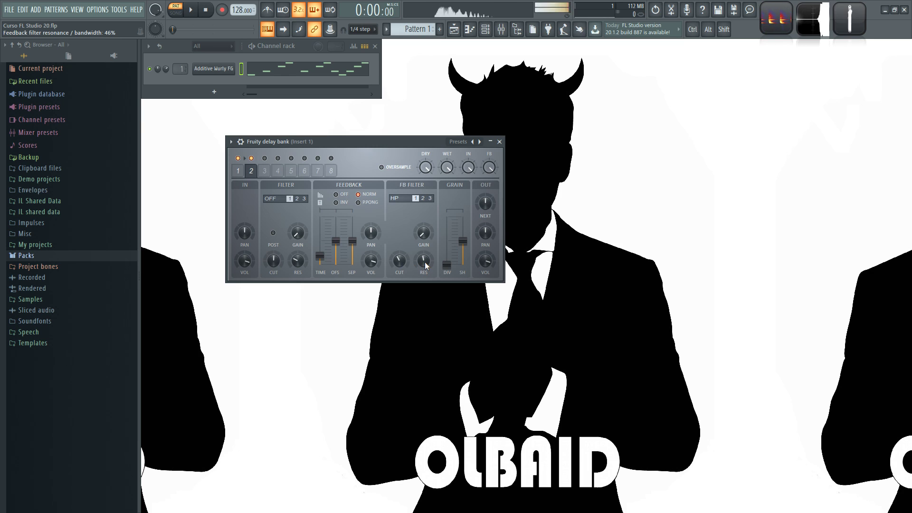
pyautogui.click(335, 202)
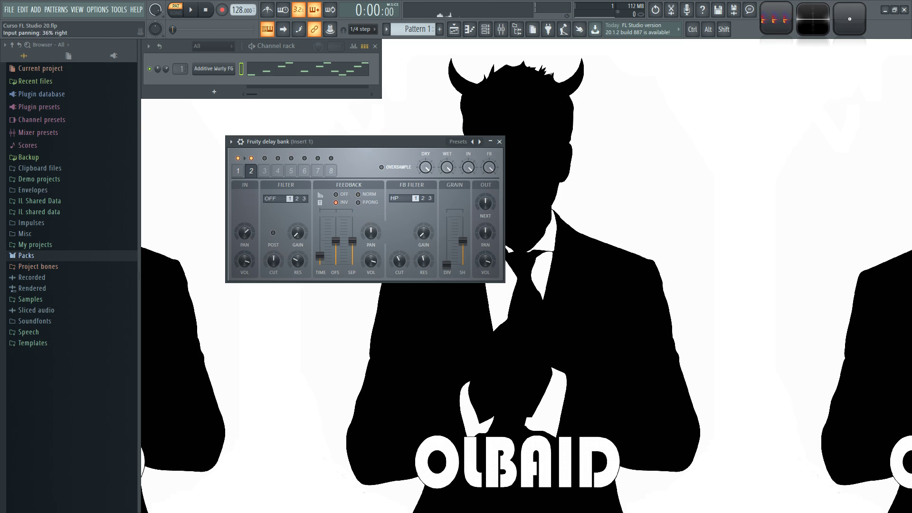
pyautogui.moveTo(352, 241); pyautogui.dragTo(339, 259)
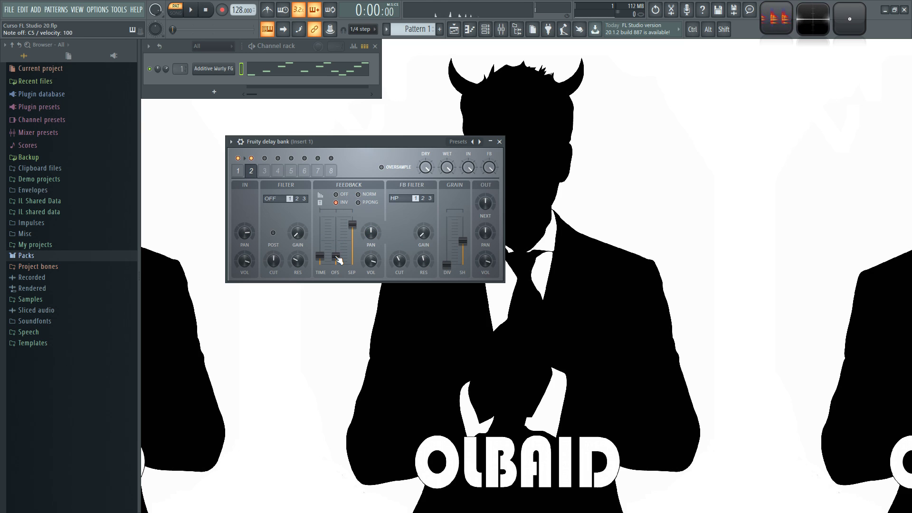
# Disable delay unit 1 to isolate unit 2, slightly raise unit 2's time and play a test note.
pyautogui.click(240, 171)
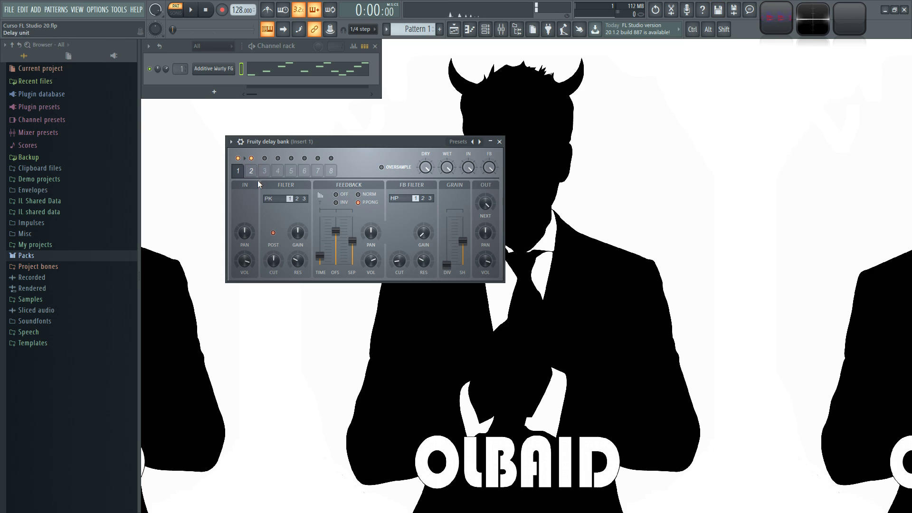
pyautogui.click(256, 172)
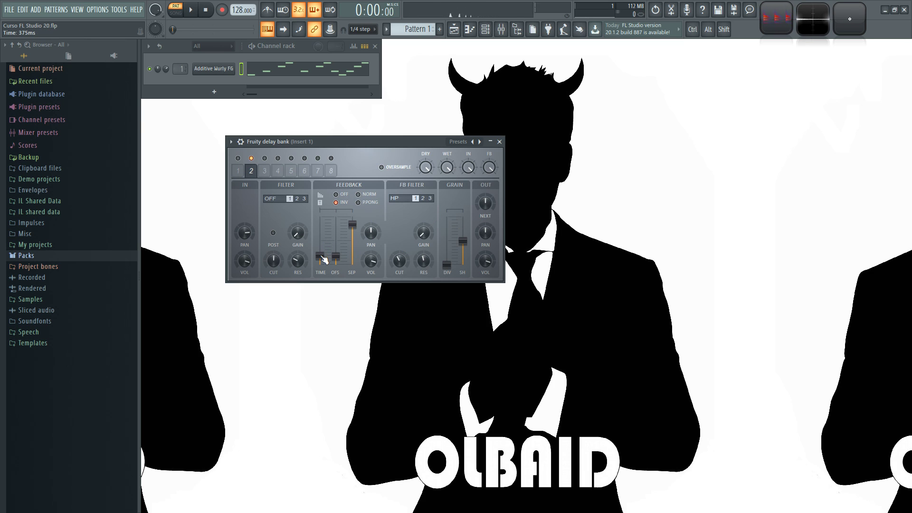
pyautogui.click(265, 171)
pyautogui.click(251, 170)
pyautogui.moveTo(320, 255); pyautogui.dragTo(319, 251)
pyautogui.press('q')
# Re-enable delay unit 1, turn its output volume down to 0% and enable oversampling with the dry level at minimum.
pyautogui.click(238, 158)
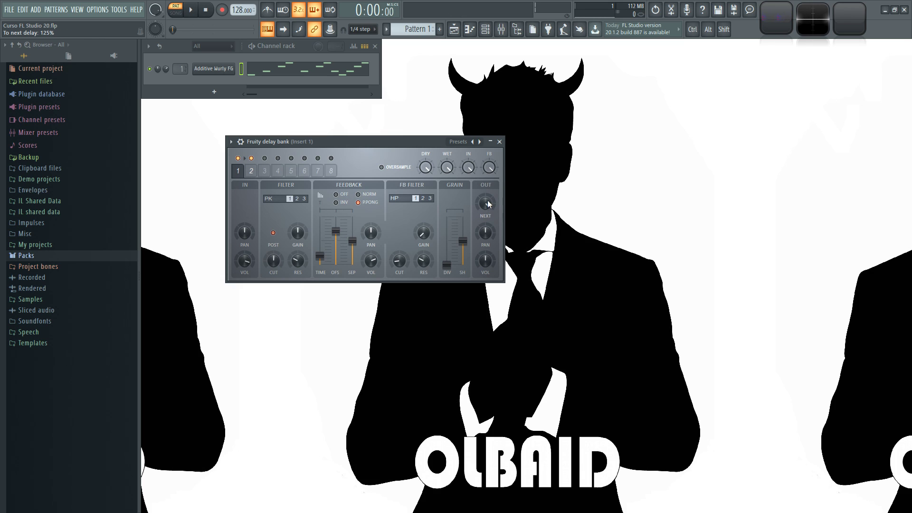
pyautogui.click(252, 172)
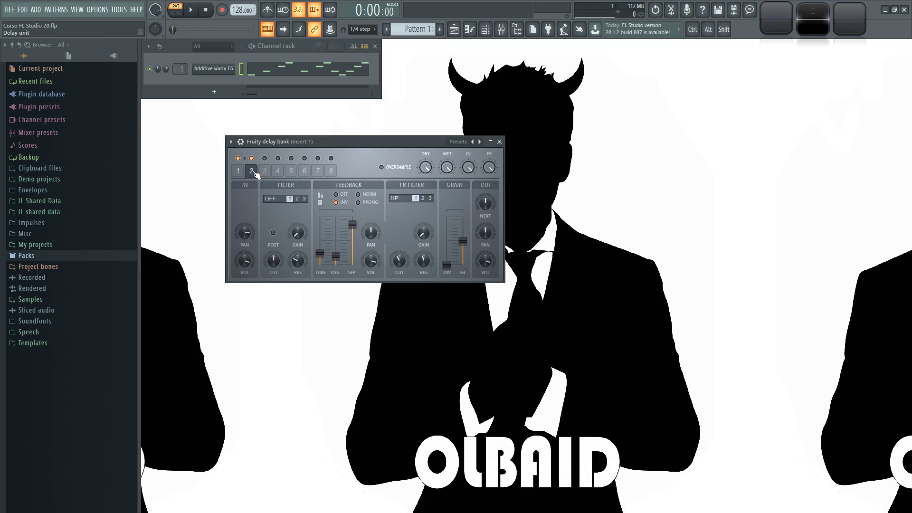
pyautogui.press('z')
pyautogui.click(241, 171)
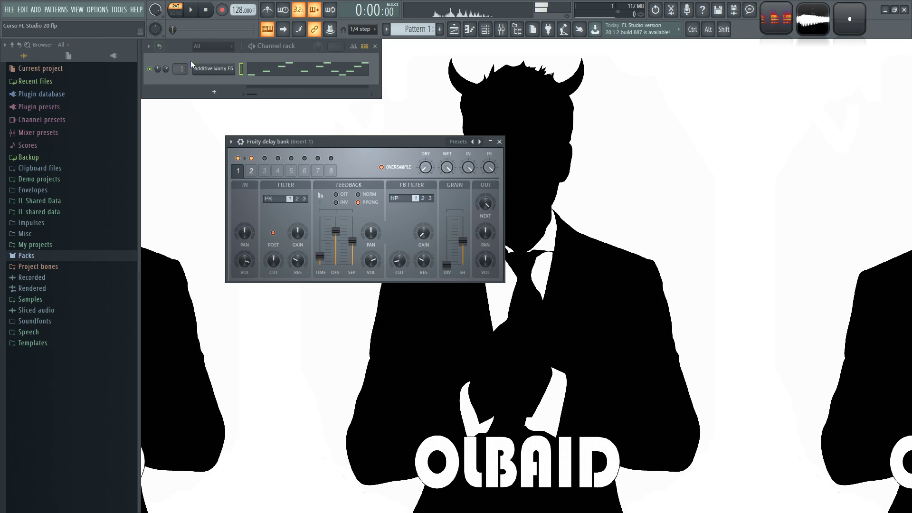
# Open the Additive Wurly instrument, play a note on its keyboard and reposition the Fruity Delay Bank window over it.
pyautogui.click(209, 68)
pyautogui.moveTo(317, 142); pyautogui.dragTo(324, 350)
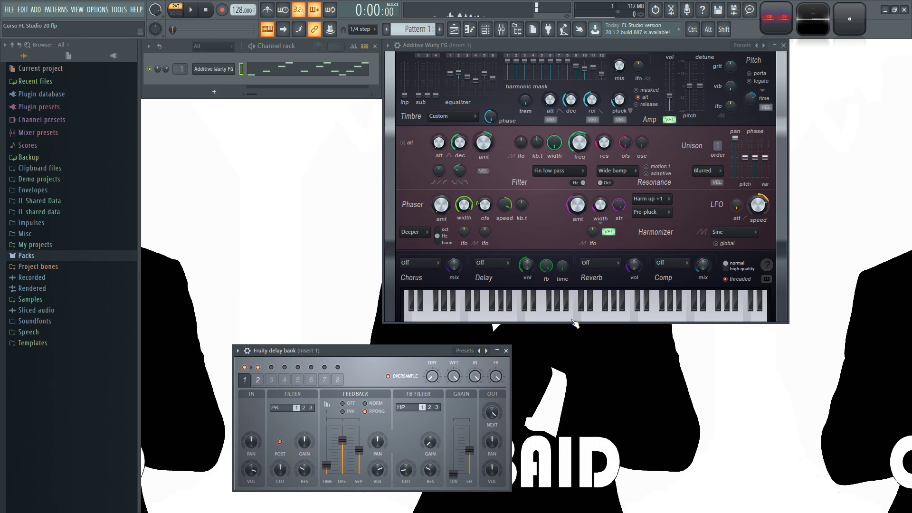
pyautogui.click(580, 318)
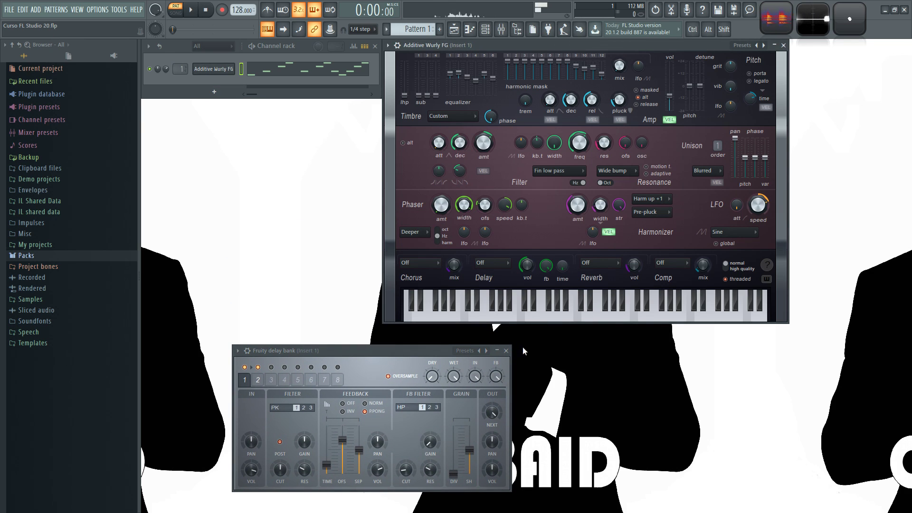
pyautogui.moveTo(426, 349); pyautogui.dragTo(409, 240)
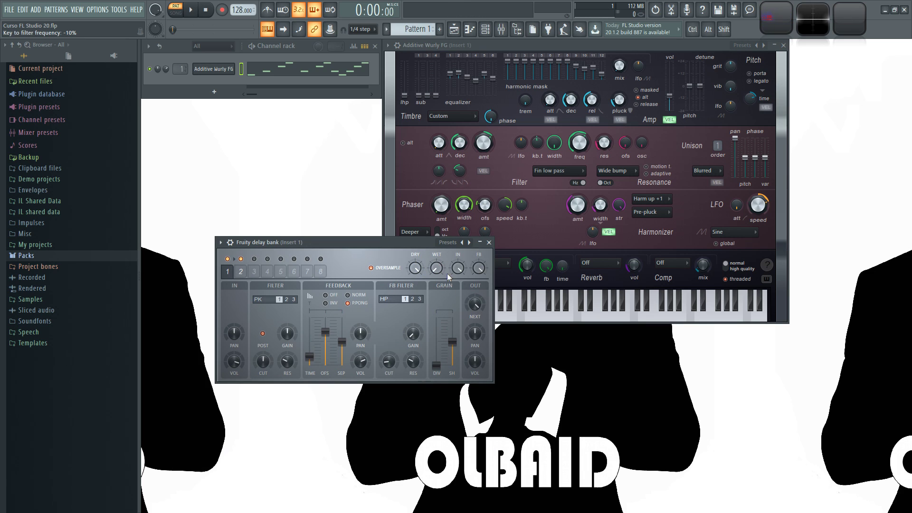
# Play several test notes on the Additive Wurly keyboard and bring the Fruity Delay Bank window back to the front.
pyautogui.moveTo(423, 244); pyautogui.dragTo(413, 241)
pyautogui.click(576, 313)
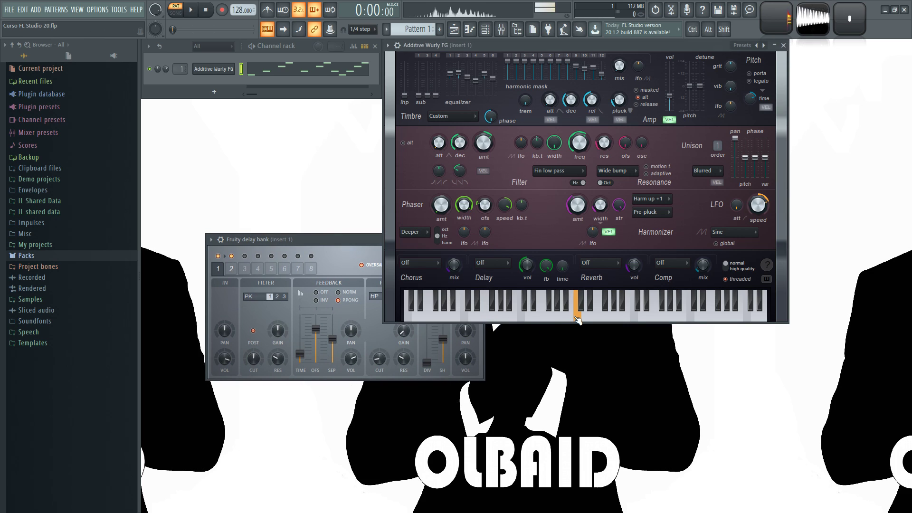
pyautogui.click(653, 316)
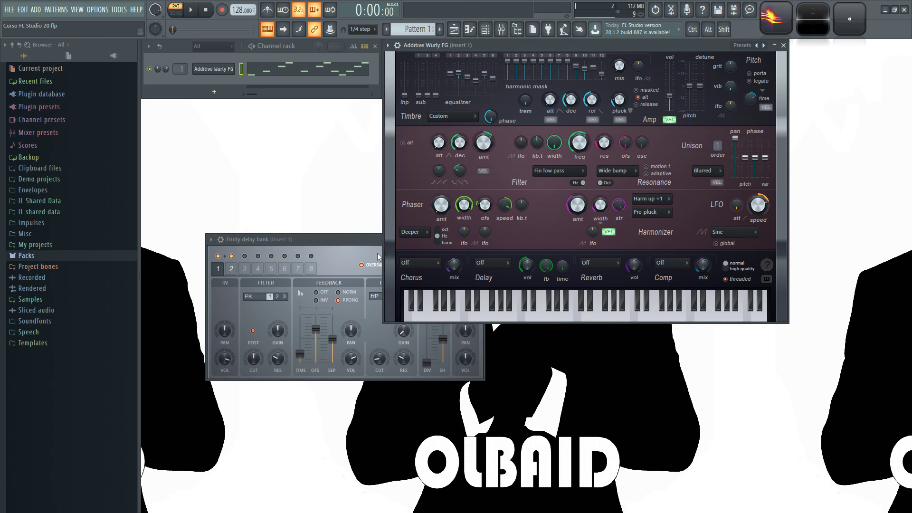
pyautogui.click(347, 241)
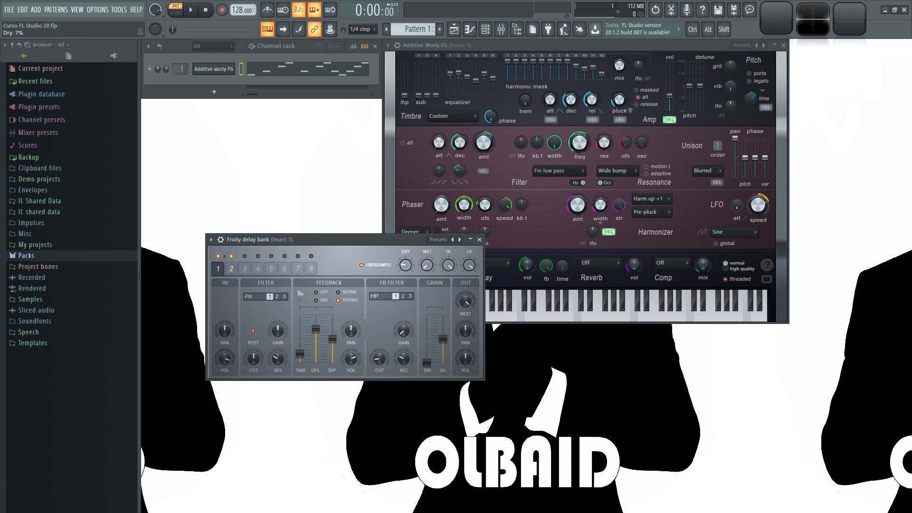
pyautogui.click(562, 314)
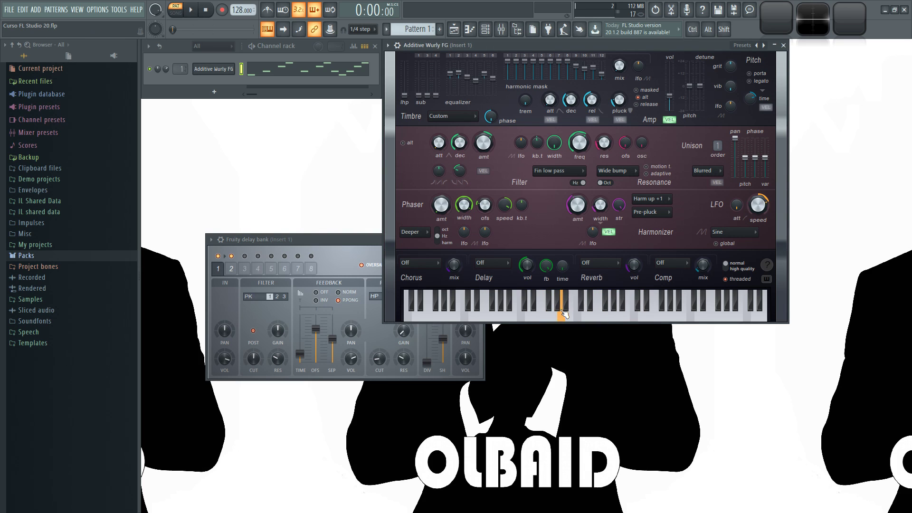
pyautogui.click(372, 257)
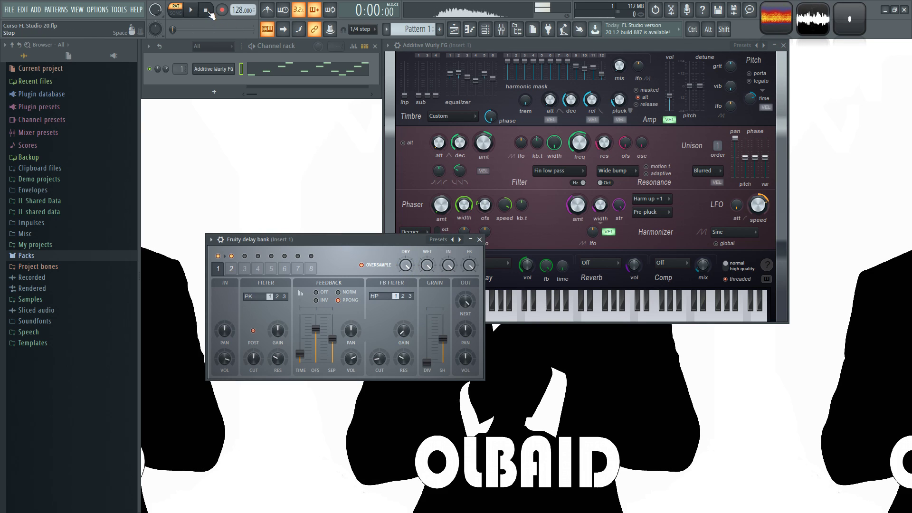
# Turn the delay bank's global input level down and play test notes.
pyautogui.moveTo(446, 267); pyautogui.dragTo(447, 332)
pyautogui.press('z')
pyautogui.press('z')
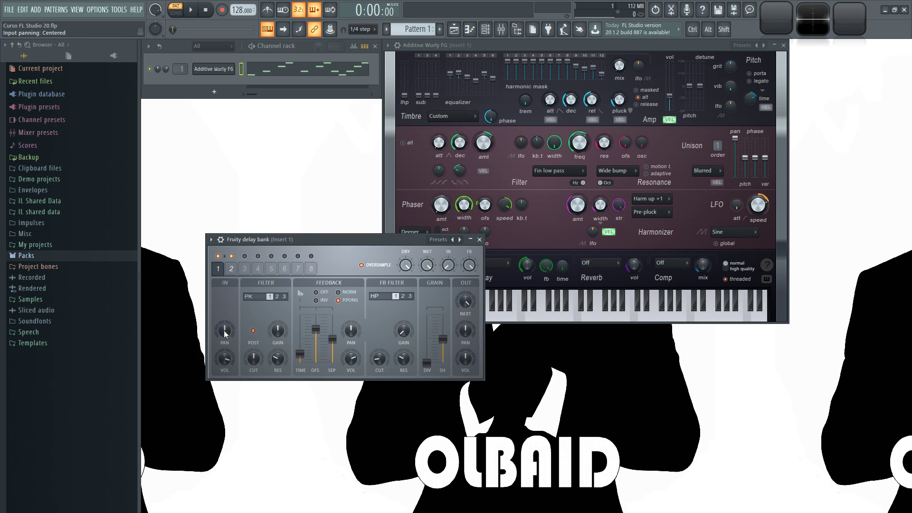
# Look through the settings of delay units 3, 4, 6, 8 and 2, returning to unit 1.
pyautogui.click(245, 269)
pyautogui.click(259, 271)
pyautogui.click(286, 271)
pyautogui.click(313, 270)
pyautogui.click(232, 270)
pyautogui.click(219, 269)
# Raise the global input level back to full and play test notes.
pyautogui.moveTo(447, 266); pyautogui.dragTo(448, 264)
pyautogui.press('z')
pyautogui.press('q')
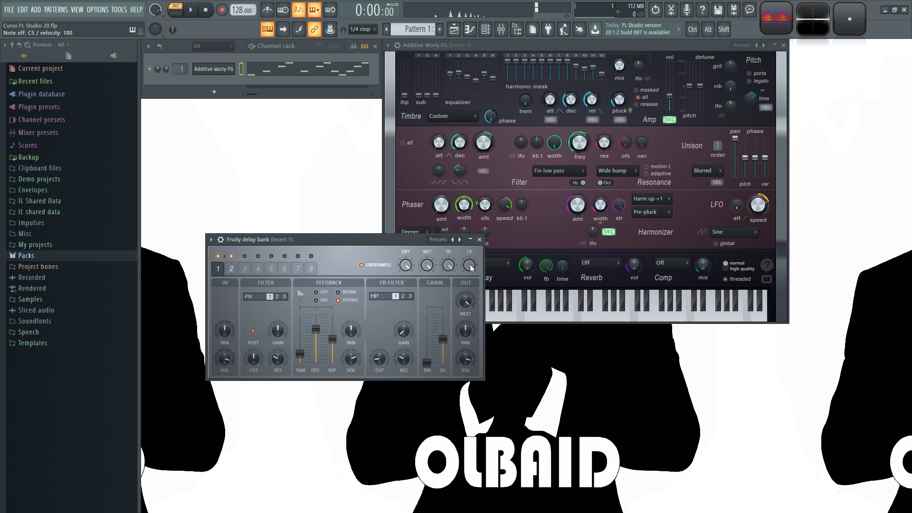
# Lower the global feedback level to 35%, raise it again, and audition it with test notes and pattern playback.
pyautogui.moveTo(469, 264); pyautogui.dragTo(469, 272)
pyautogui.press('q')
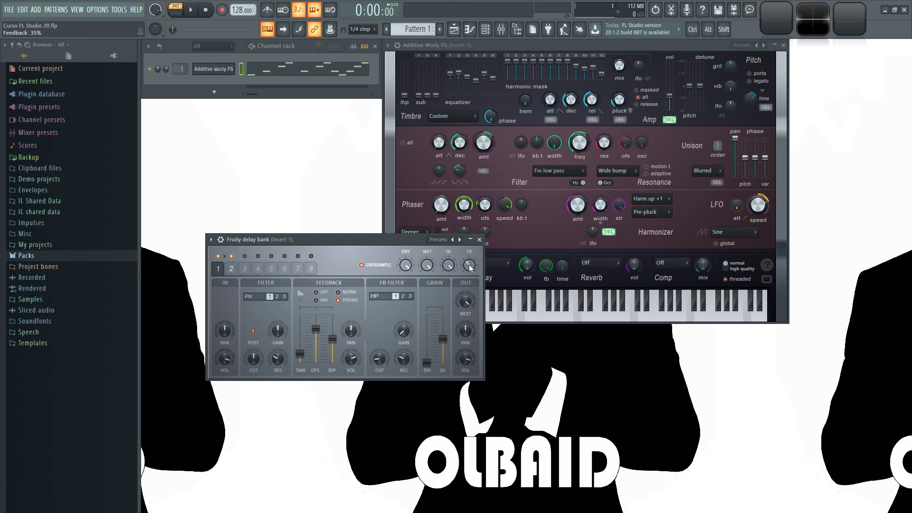
pyautogui.moveTo(469, 264); pyautogui.dragTo(469, 263)
pyautogui.press('q')
pyautogui.press('q')
pyautogui.press('space')
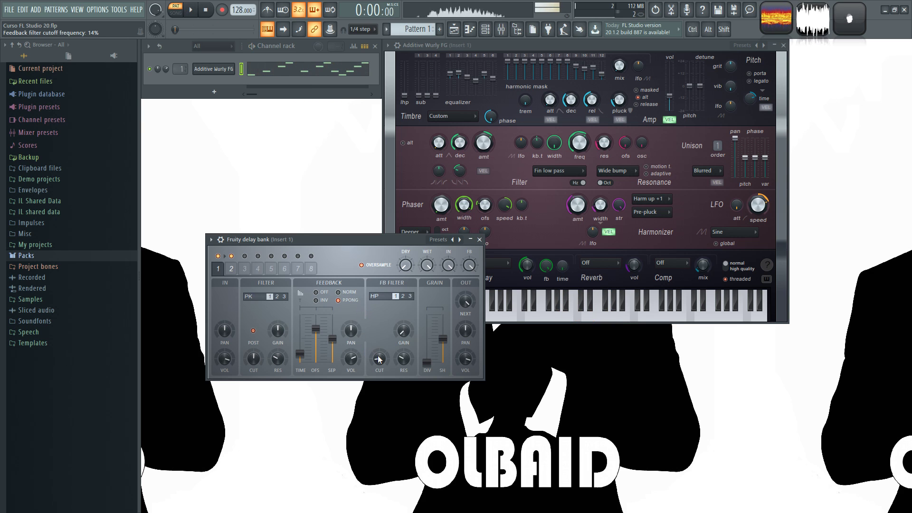
pyautogui.click(208, 10)
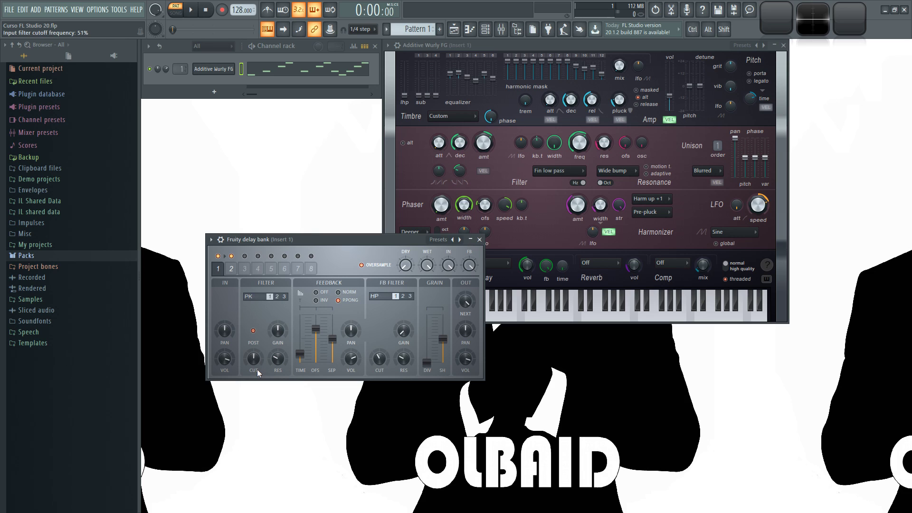
# Switch delay unit 1's input filter to low-pass with a different resonance, turn its POST option off and play the pattern.
pyautogui.moveTo(252, 296); pyautogui.dragTo(252, 309)
pyautogui.moveTo(277, 359); pyautogui.dragTo(278, 351)
pyautogui.click(253, 331)
pyautogui.press('space')
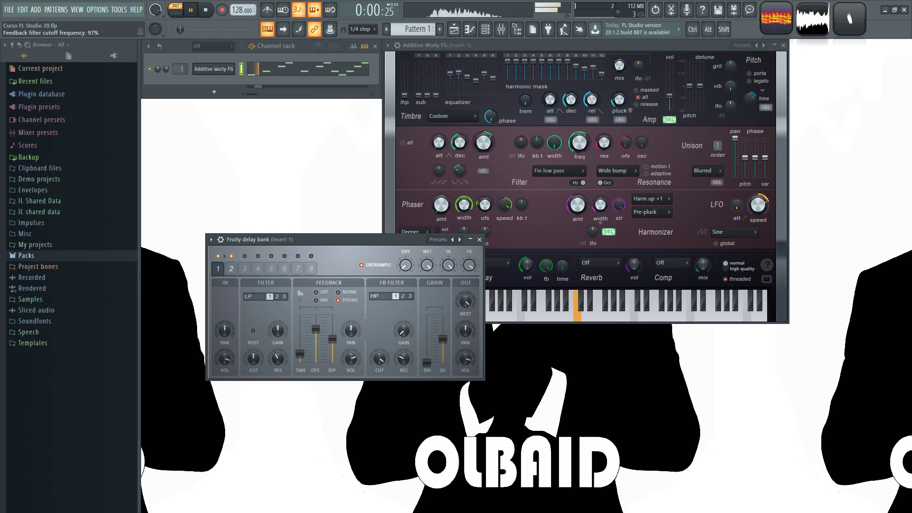
# Vary delay unit 1's input and feedback filter cutoffs and lower its feedback filter resonance during playback.
pyautogui.moveTo(254, 358); pyautogui.dragTo(254, 363)
pyautogui.moveTo(381, 355); pyautogui.dragTo(381, 341)
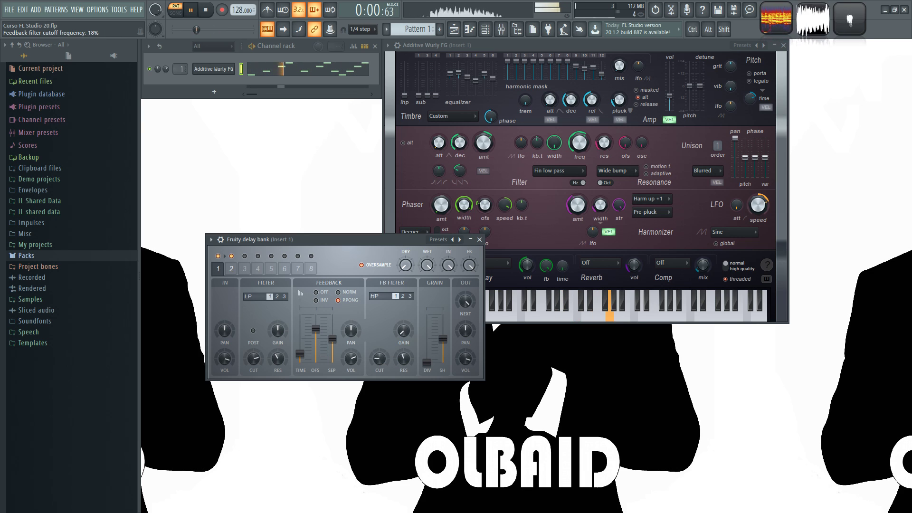
pyautogui.moveTo(404, 359); pyautogui.dragTo(379, 420)
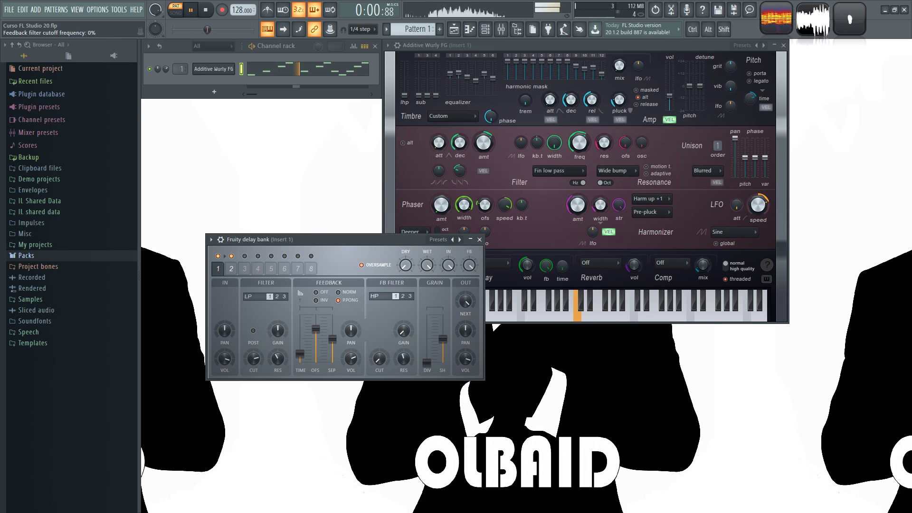
pyautogui.moveTo(380, 358); pyautogui.dragTo(427, 362)
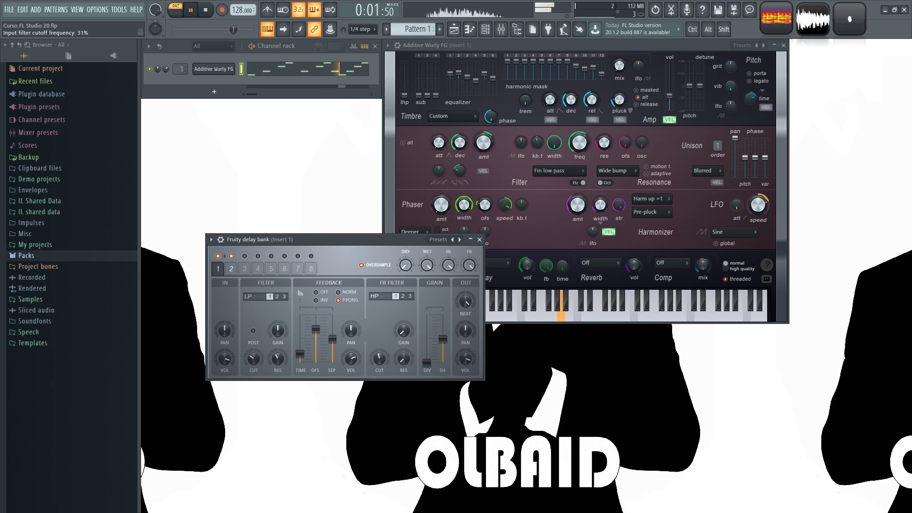
# Set delay unit 2's input filter to high-pass, adjust its resonance, set the feedback filter cutoff to 26% and stop playback.
pyautogui.click(231, 269)
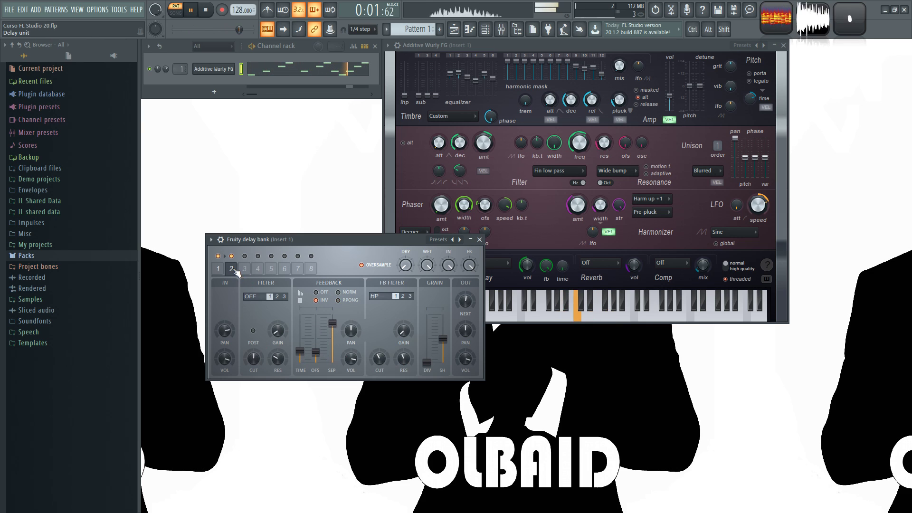
pyautogui.moveTo(380, 359); pyautogui.dragTo(379, 398)
pyautogui.moveTo(379, 359); pyautogui.dragTo(379, 364)
pyautogui.moveTo(254, 297); pyautogui.dragTo(255, 277)
pyautogui.moveTo(276, 359); pyautogui.dragTo(257, 359)
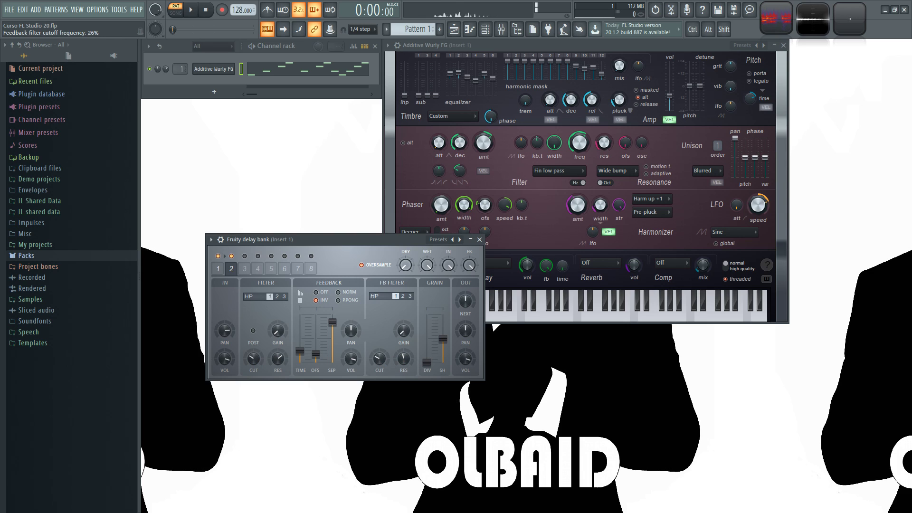
pyautogui.click(205, 10)
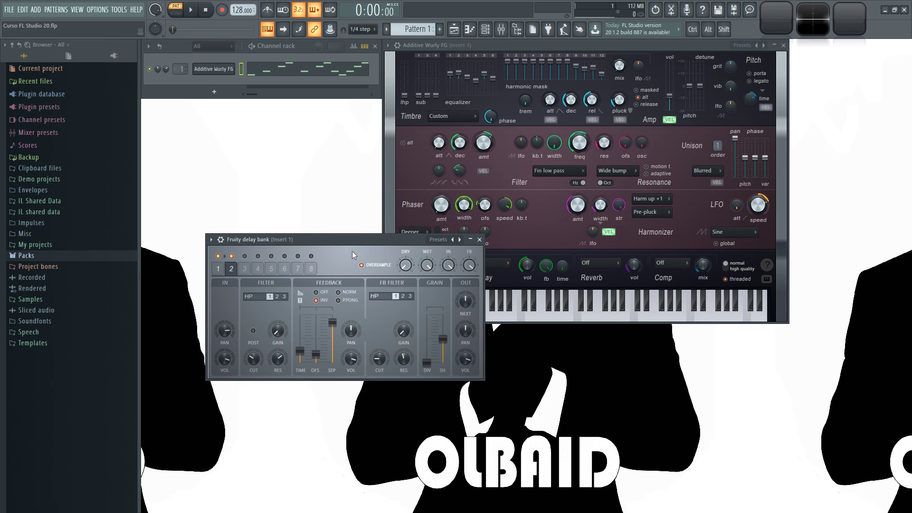
# Reposition the Fruity Delay Bank window and examine the settings of the remaining delay units through unit 8.
pyautogui.moveTo(343, 240)
pyautogui.mouseDown()
pyautogui.moveTo(379, 240)
pyautogui.moveTo(343, 236)
pyautogui.mouseUp()
pyautogui.click(292, 268)
pyautogui.click(306, 268)
pyautogui.click(319, 268)
pyautogui.click(333, 268)
pyautogui.click(346, 268)
pyautogui.click(357, 268)
pyautogui.click(279, 268)
pyautogui.click(266, 268)
pyautogui.click(278, 267)
pyautogui.click(290, 267)
pyautogui.click(305, 268)
pyautogui.click(318, 267)
pyautogui.click(330, 267)
pyautogui.click(343, 267)
pyautogui.click(357, 267)
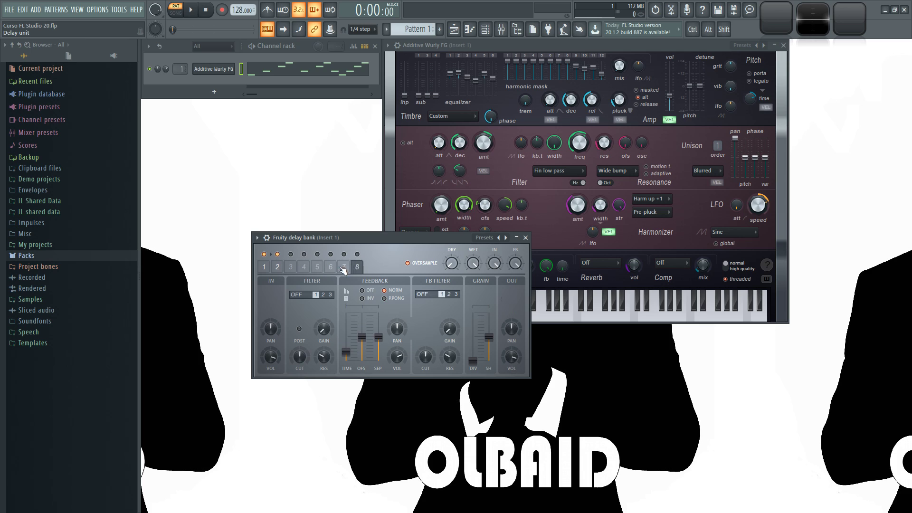
# Load the Brighter echoes preset in Fruity Delay Bank, reposition its window and audition the pattern.
pyautogui.click(502, 239)
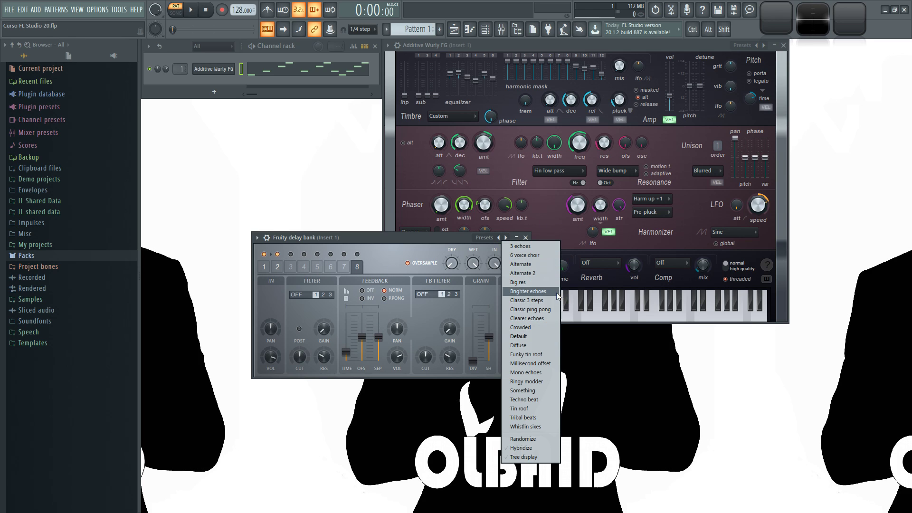
pyautogui.click(535, 290)
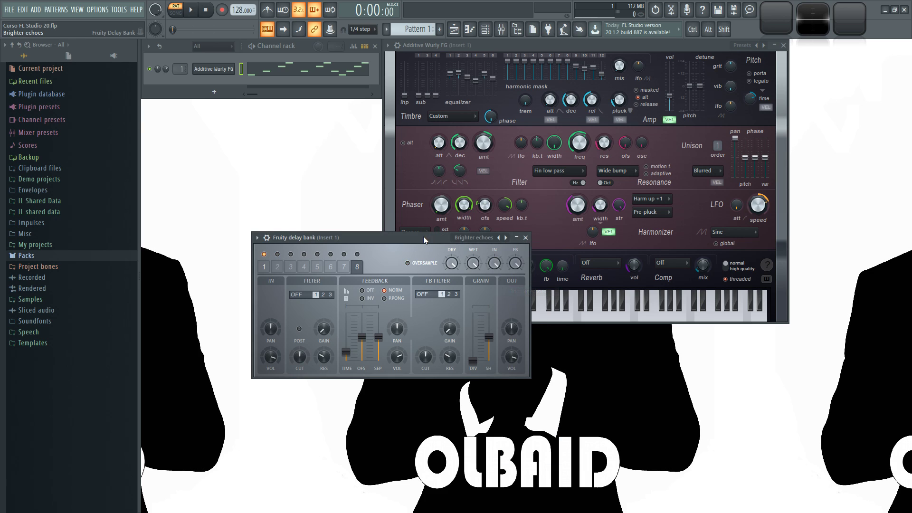
pyautogui.moveTo(447, 240); pyautogui.dragTo(414, 242)
pyautogui.press('space')
pyautogui.press('space')
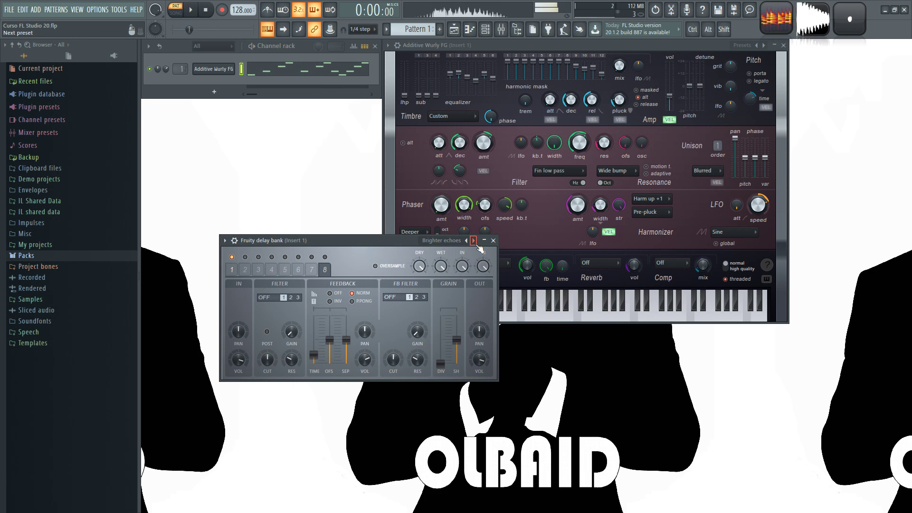
# Audition the Crowded and Funky tin roof presets in Fruity Delay Bank.
pyautogui.click(474, 240)
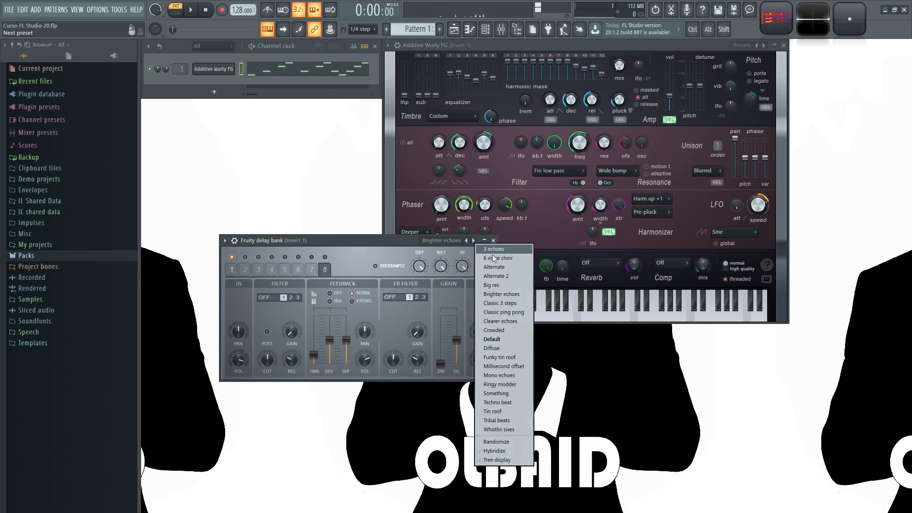
pyautogui.click(504, 334)
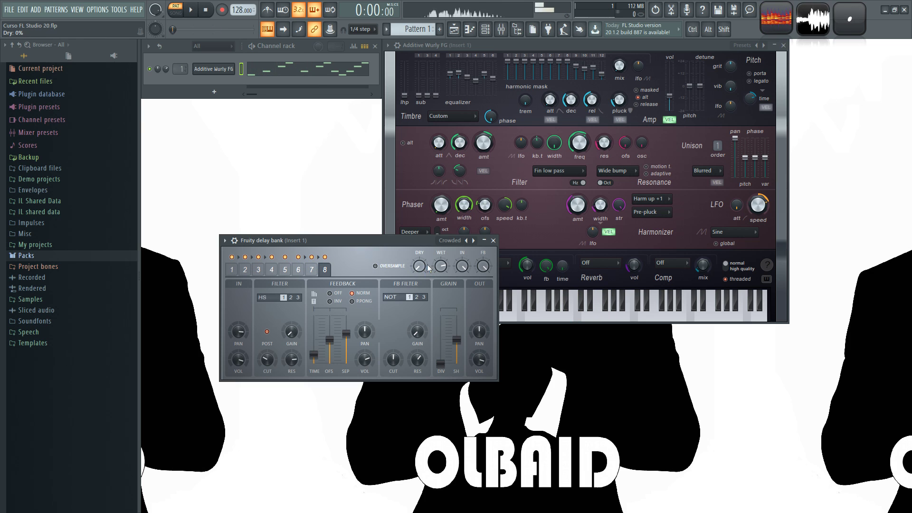
pyautogui.rightClick(468, 241)
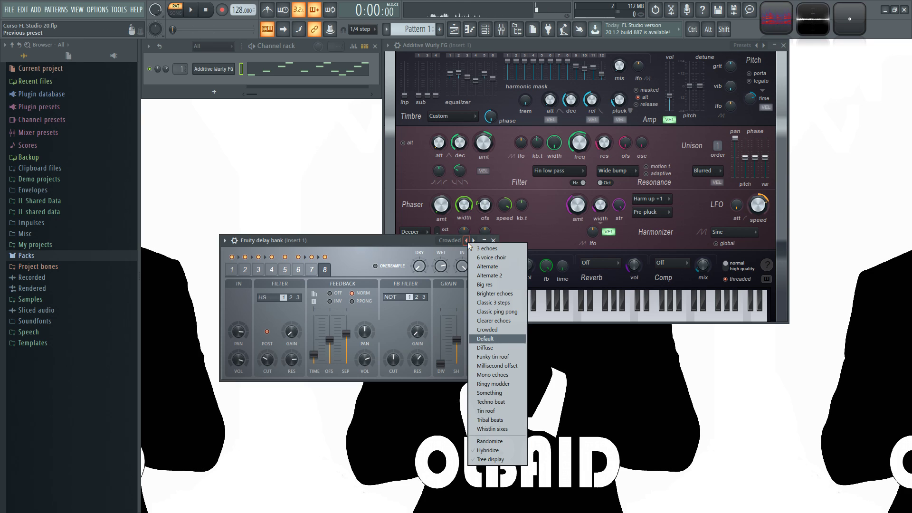
pyautogui.click(496, 358)
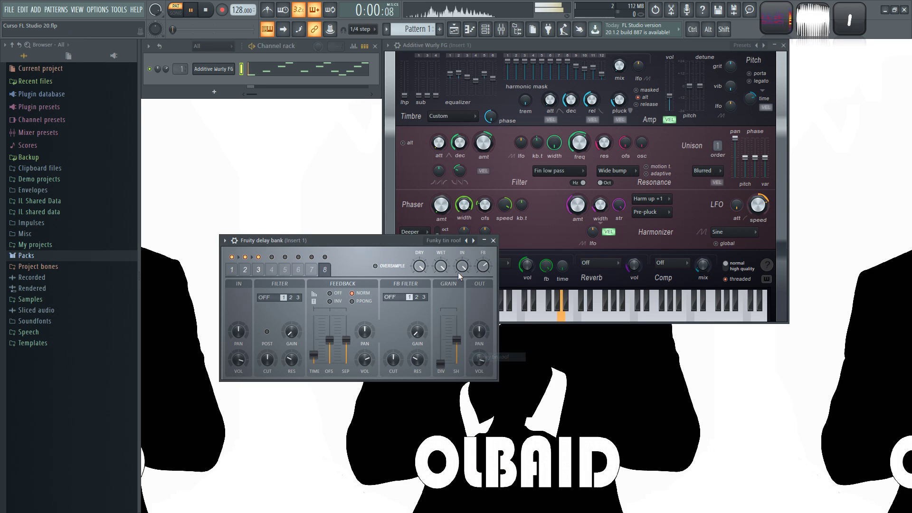
# Load the Ringy modder preset, audition it, try unit 1's grain division and inspect delay unit 2.
pyautogui.rightClick(472, 240)
pyautogui.click(503, 383)
pyautogui.press('space')
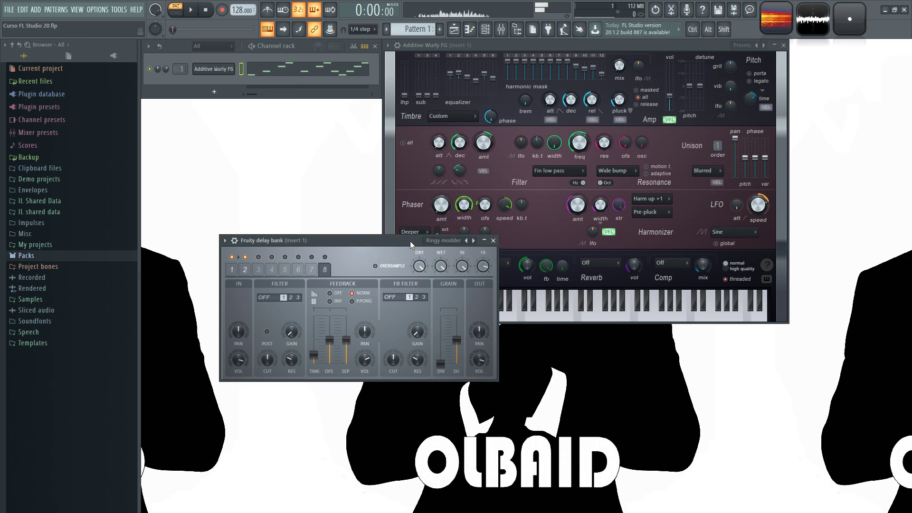
pyautogui.click(232, 269)
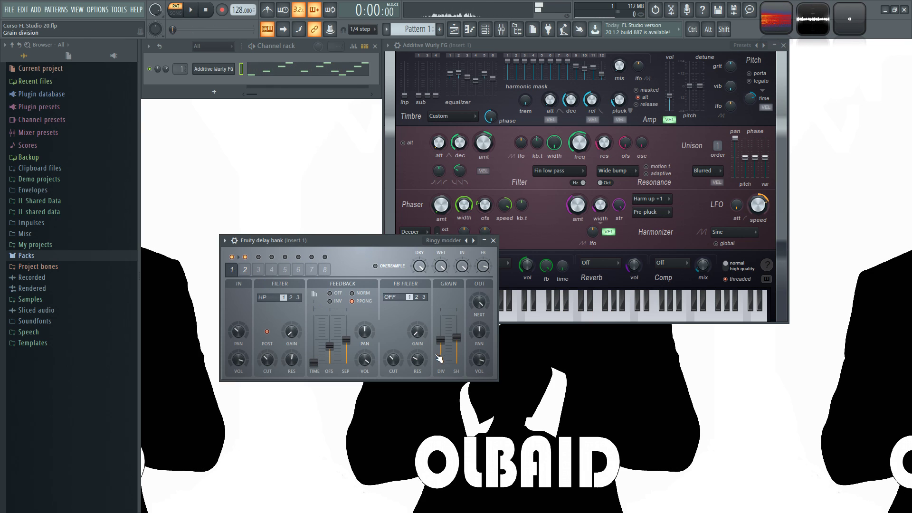
pyautogui.moveTo(443, 344)
pyautogui.mouseDown()
pyautogui.moveTo(443, 357)
pyautogui.moveTo(440, 340)
pyautogui.mouseUp()
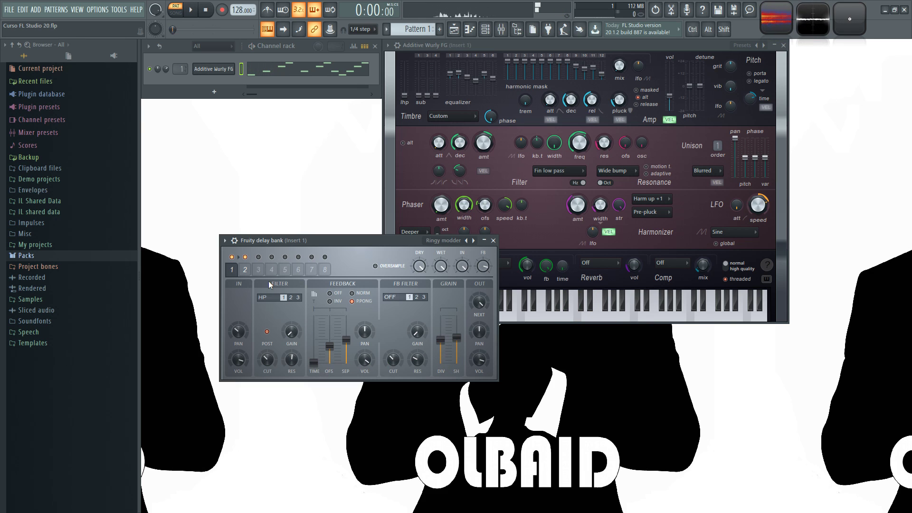
pyautogui.click(246, 271)
# Audition the Whistlin sixes and Tribal beats presets with the pattern.
pyautogui.rightClick(477, 243)
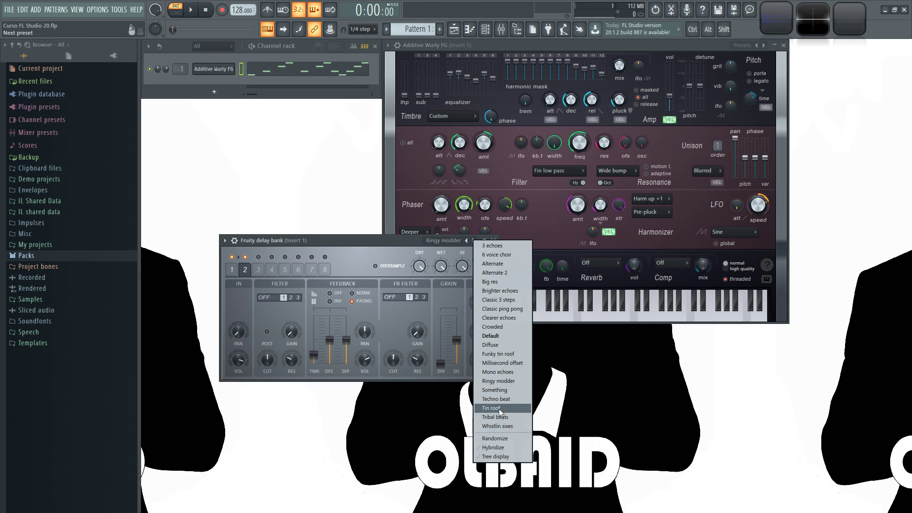
pyautogui.click(504, 426)
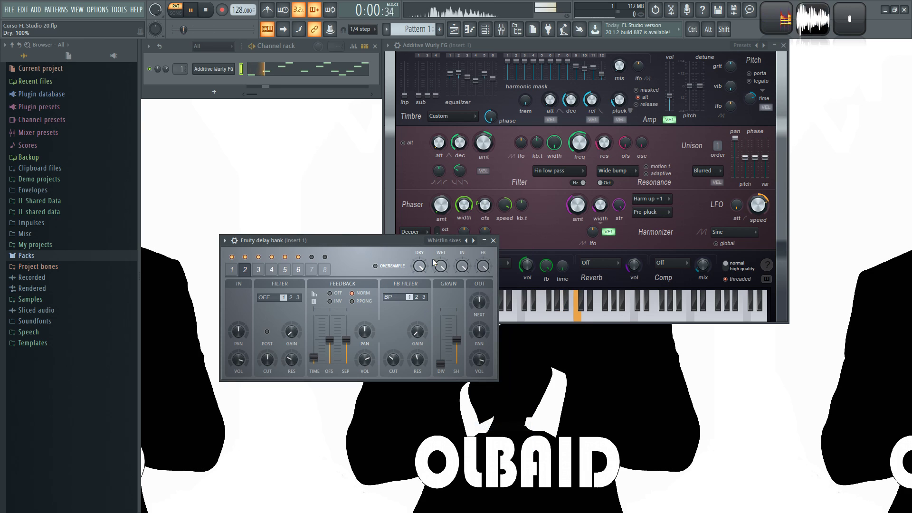
pyautogui.rightClick(469, 241)
pyautogui.click(497, 418)
pyautogui.press('space')
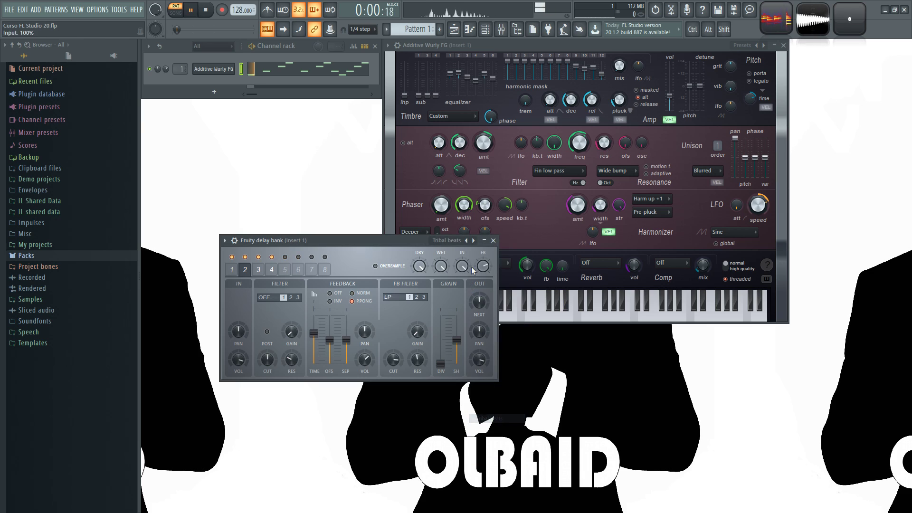
pyautogui.press('space')
# Load the Big res preset, audition it with the pattern and save the project.
pyautogui.rightClick(471, 242)
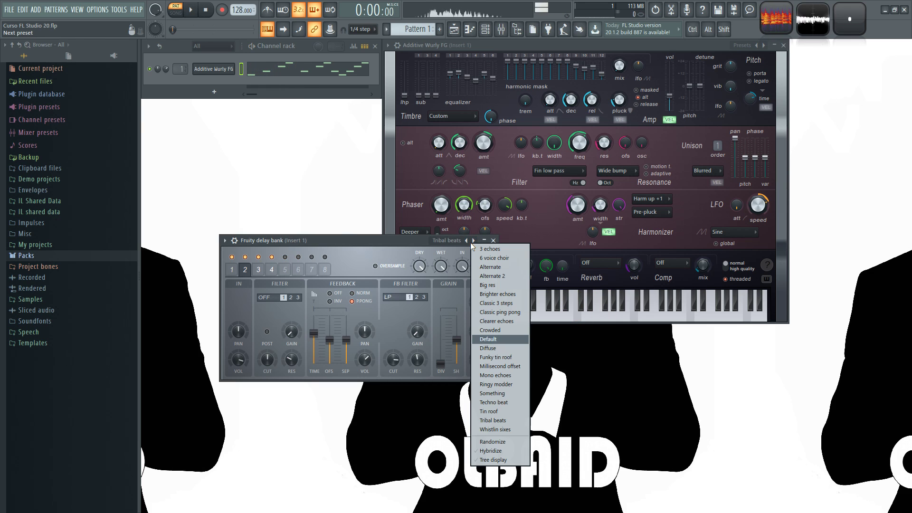
pyautogui.click(488, 285)
pyautogui.press('space')
pyautogui.press('space')
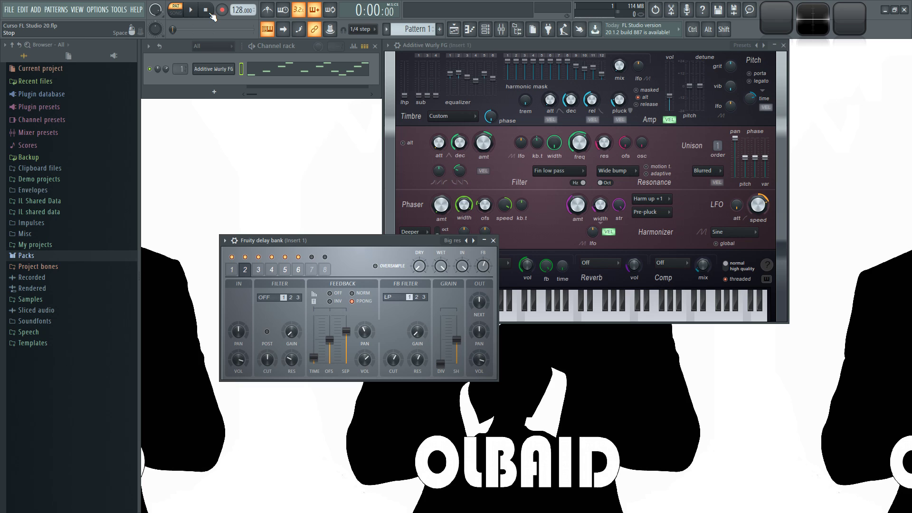
pyautogui.hotkey('ctrl', 's')
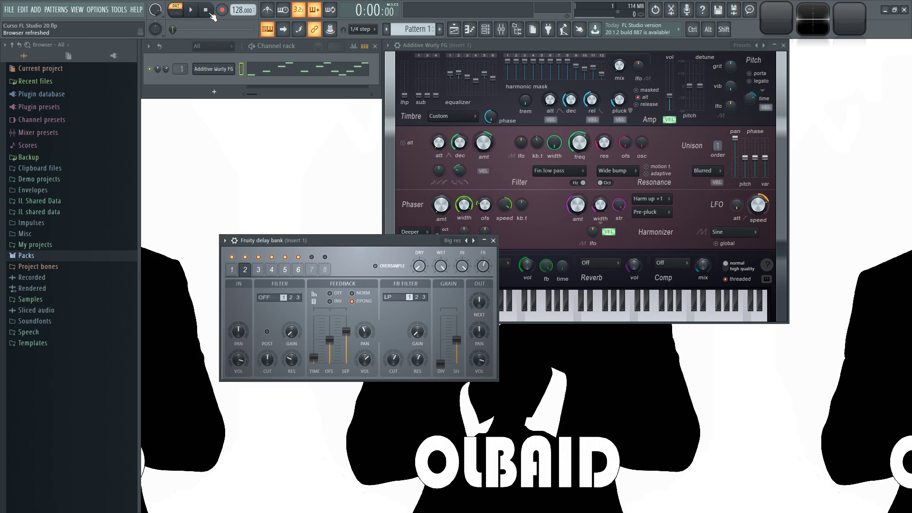